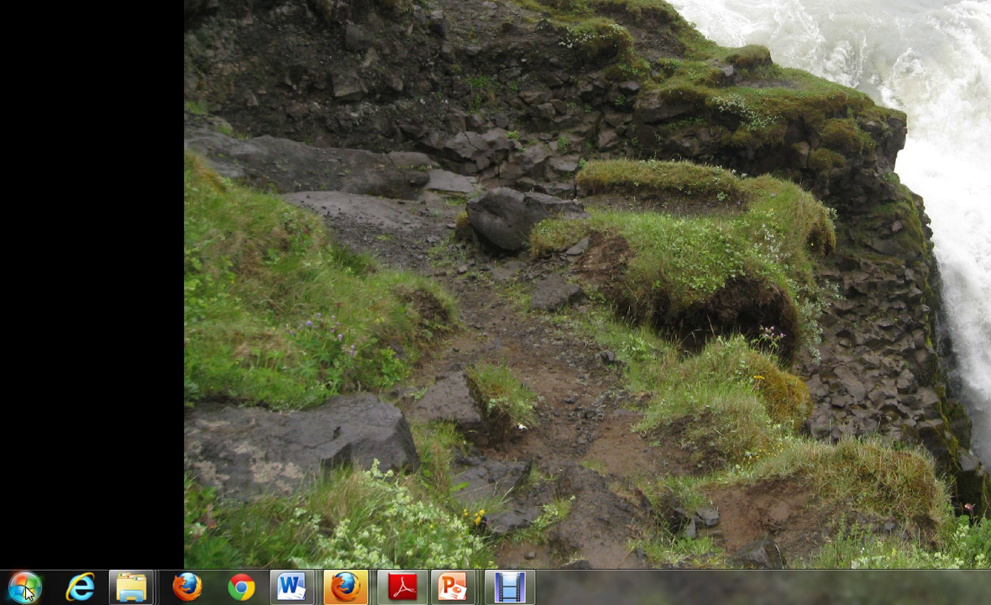
- Launch IBM SPSS Statistics 19 from the Start menu programs list
click(26, 592)
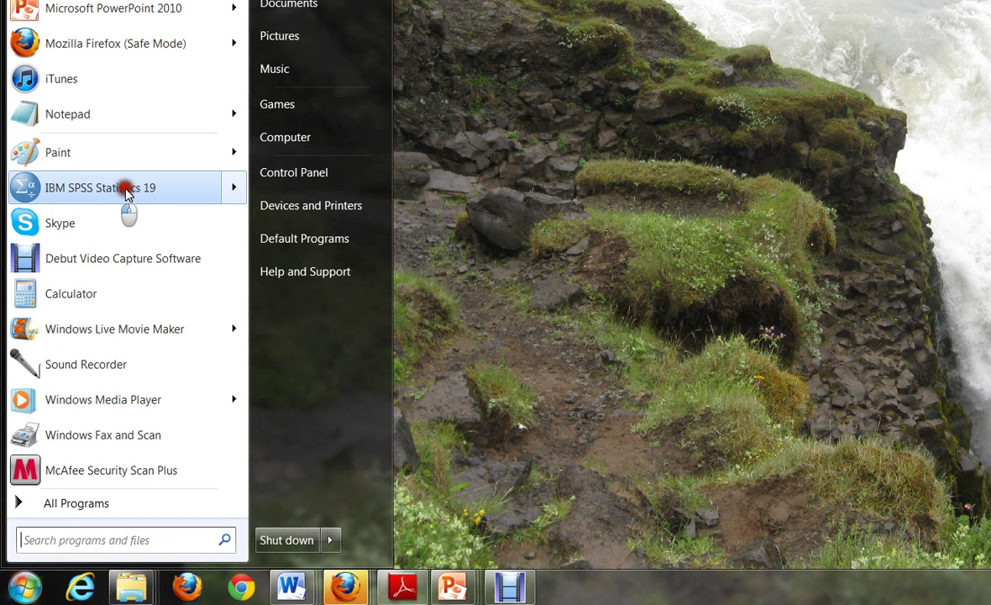
mouse_move(76, 193)
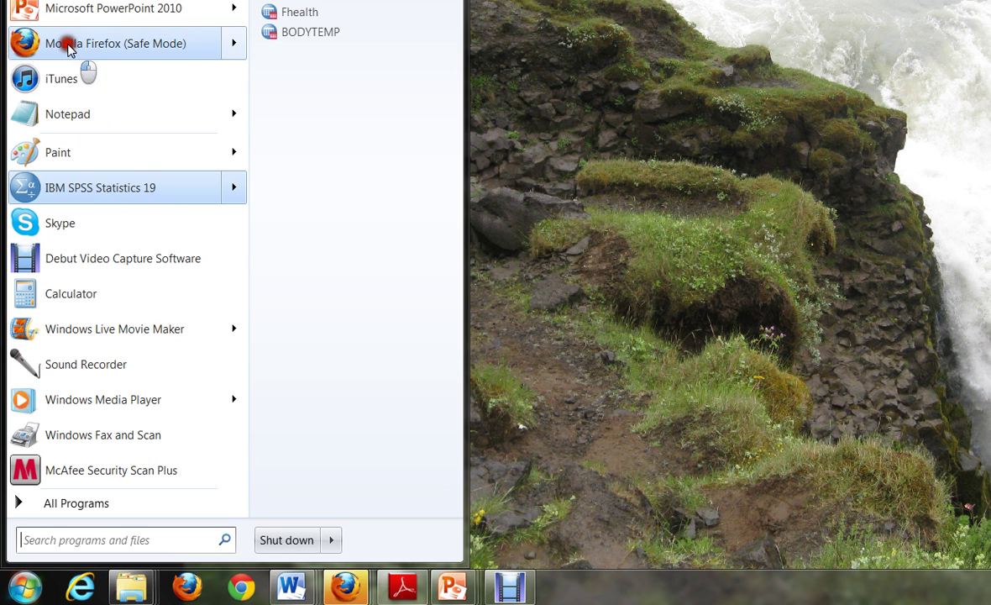
click(73, 537)
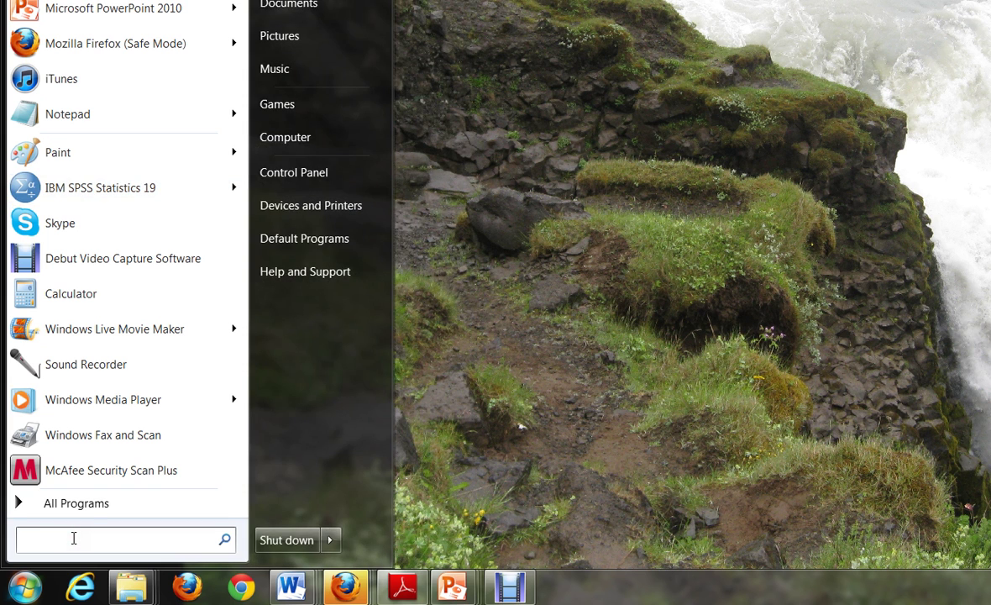
text(SPSS)
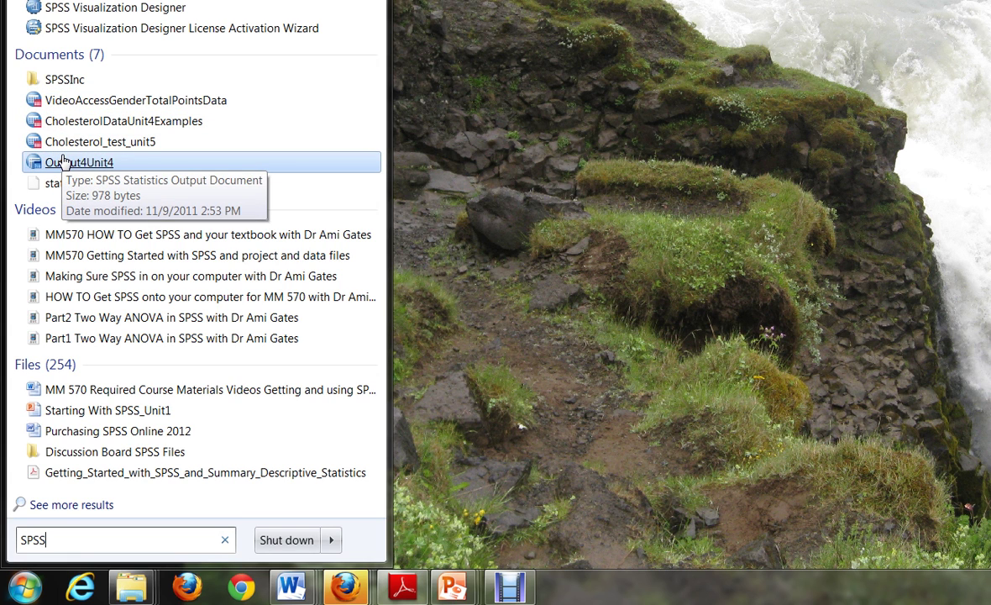
key(BackSpace)
key(BackSpace)
key(BackSpace)
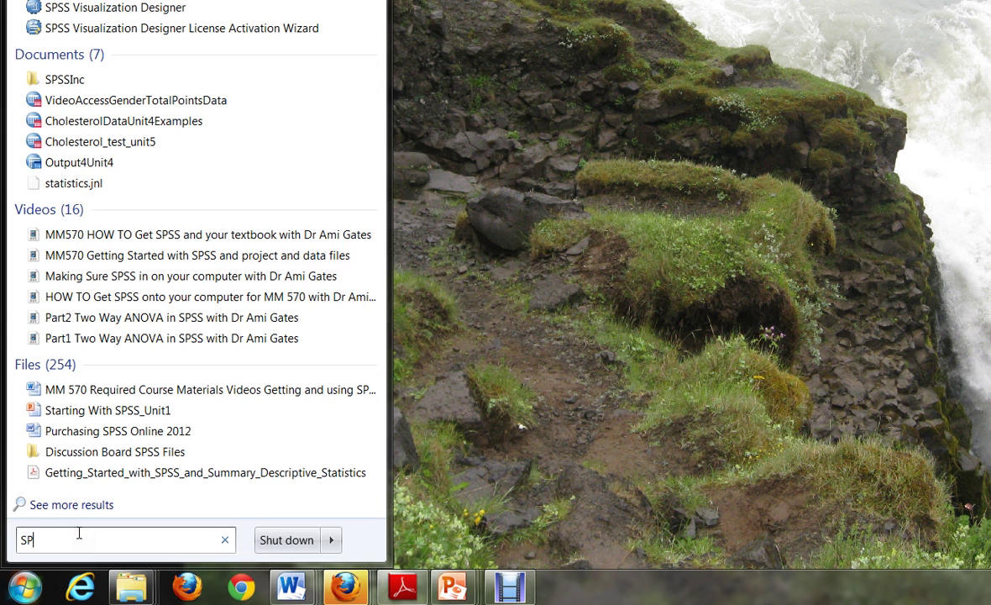
key(BackSpace)
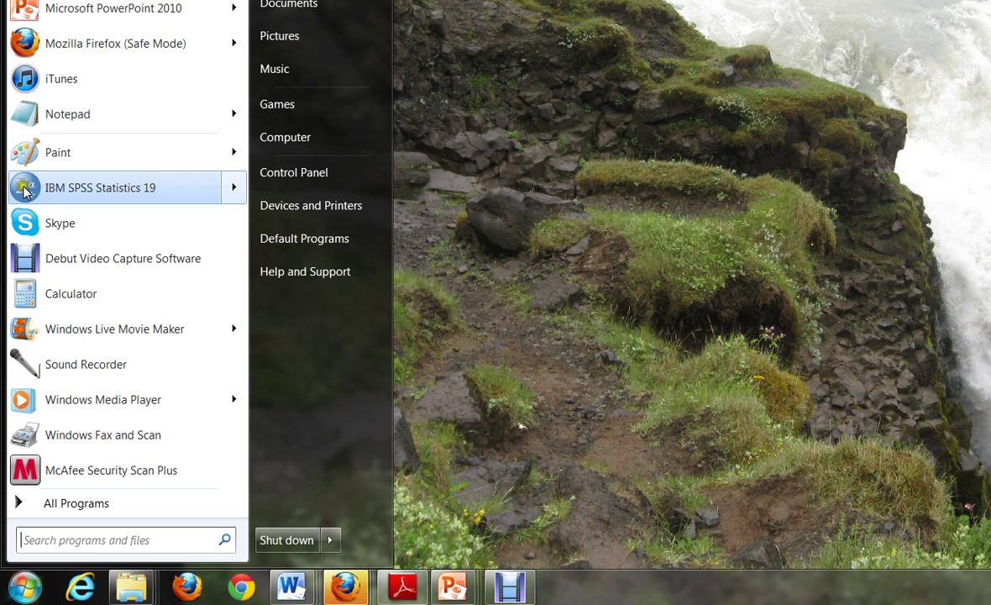
mouse_move(23, 193)
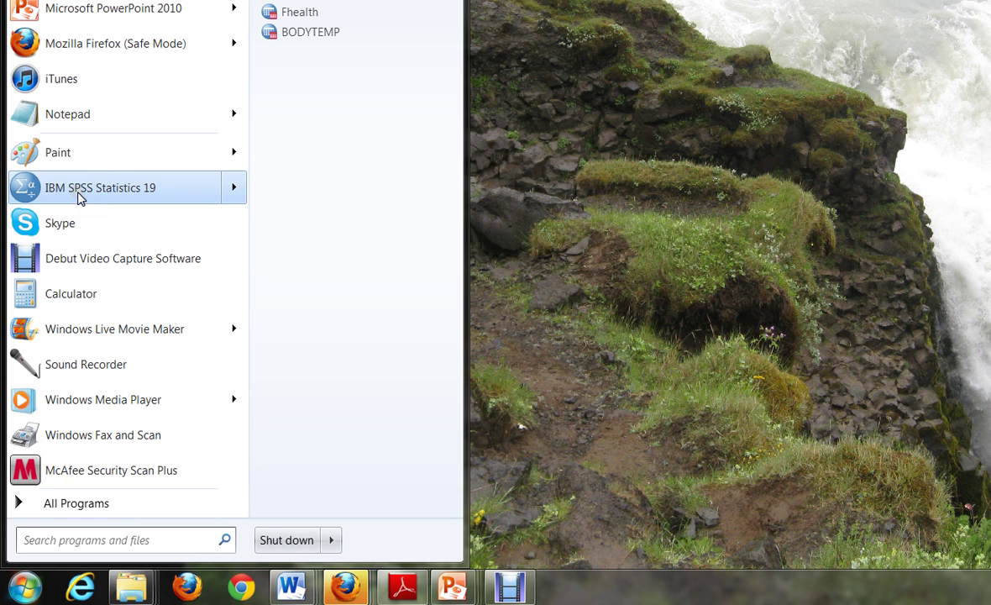
click(62, 193)
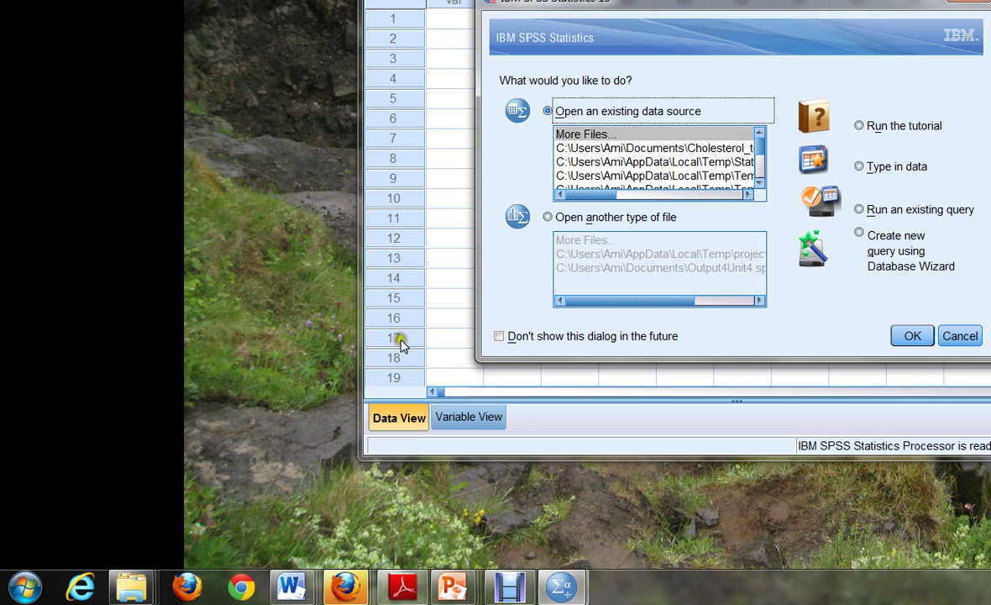
- Choose 'Type in data' in the startup dialog to get a blank dataset
drag(702, 3, 355, 113)
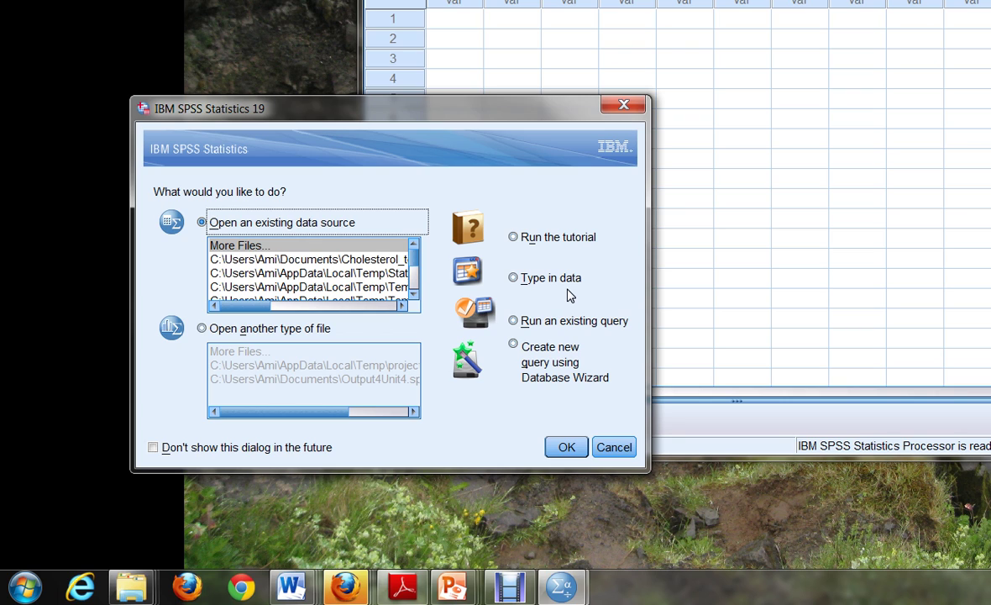
click(514, 278)
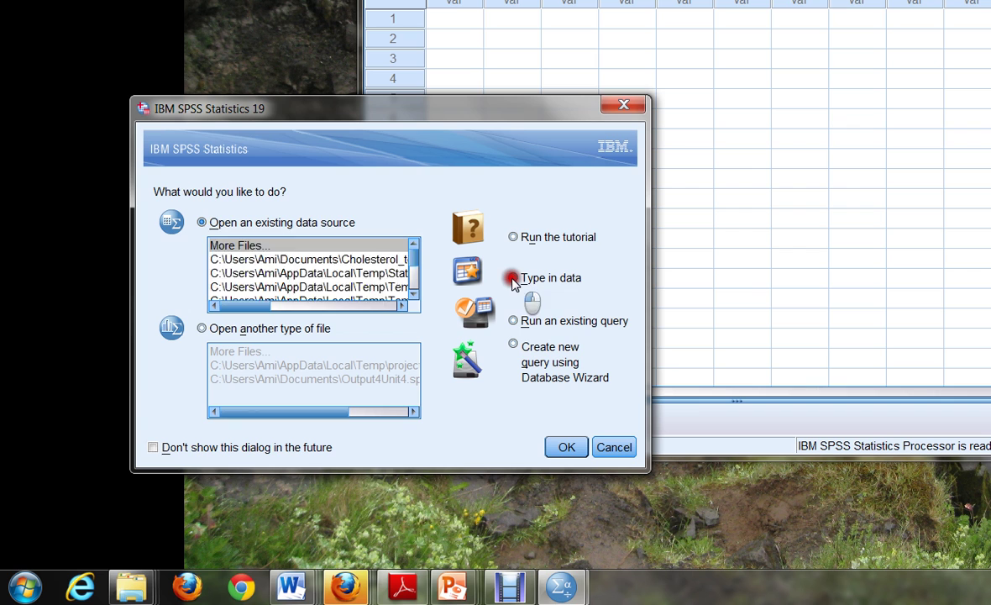
click(567, 448)
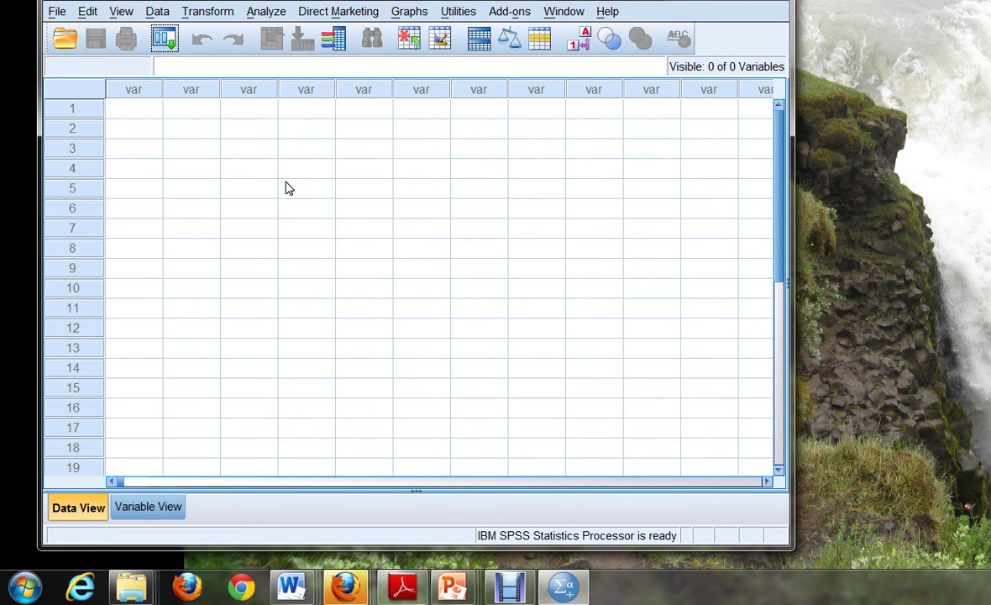
- Create the numeric variable StudentNumber in Variable View with 0 decimal places
click(280, 184)
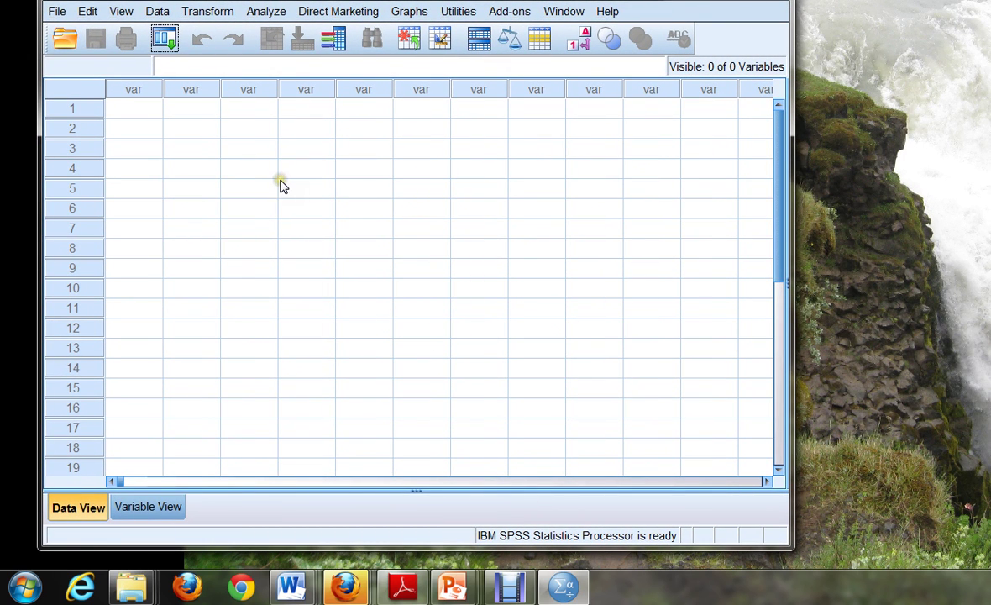
click(134, 110)
click(139, 131)
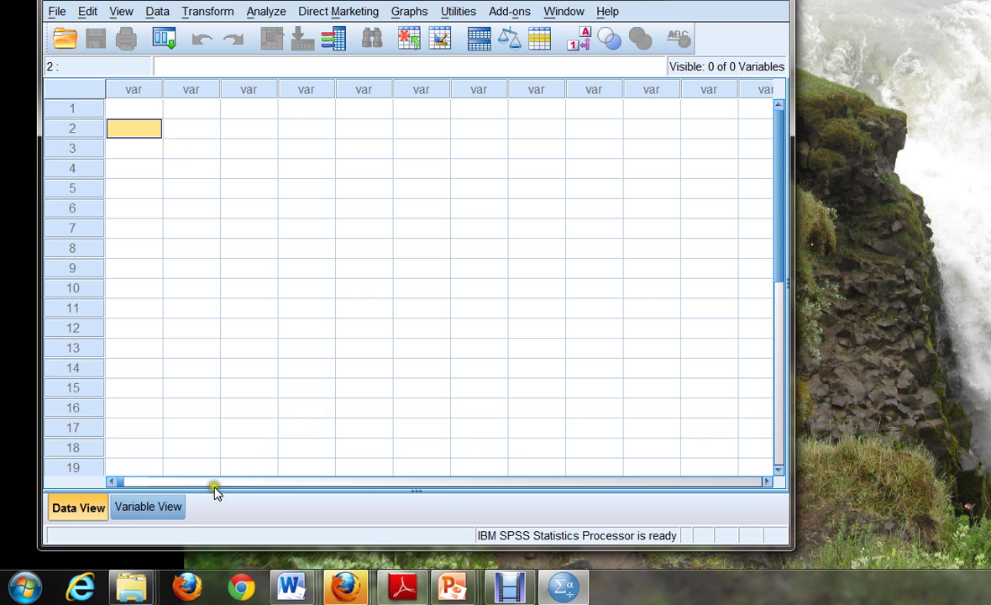
click(146, 507)
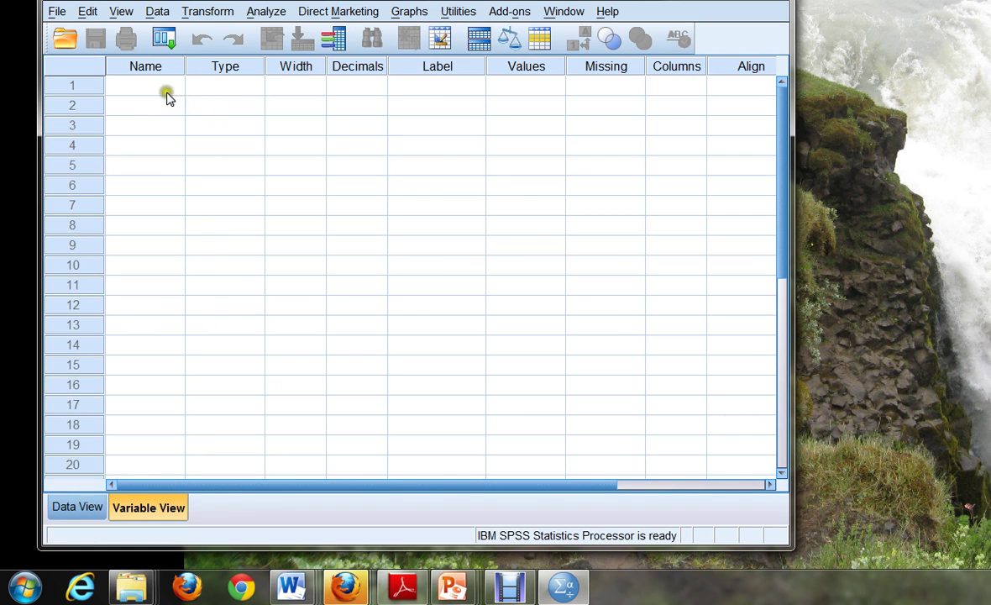
click(136, 86)
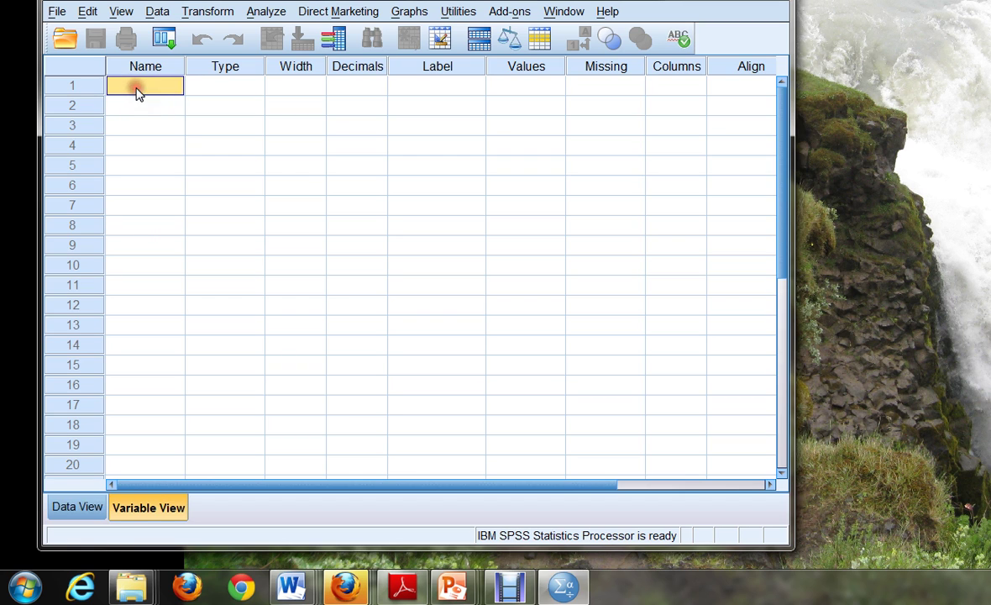
text(S)
text(tudentNumber)
click(206, 84)
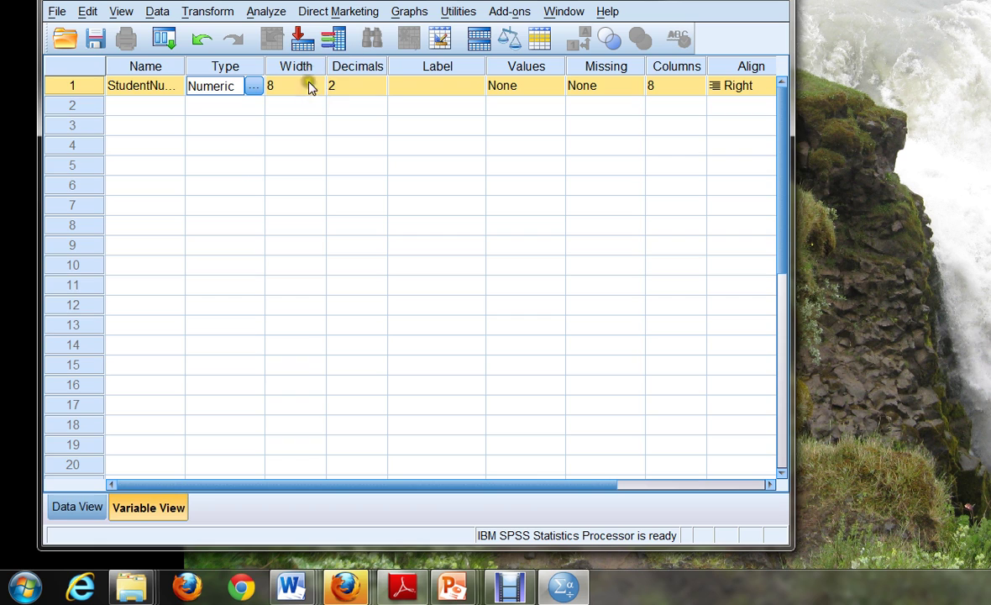
click(370, 88)
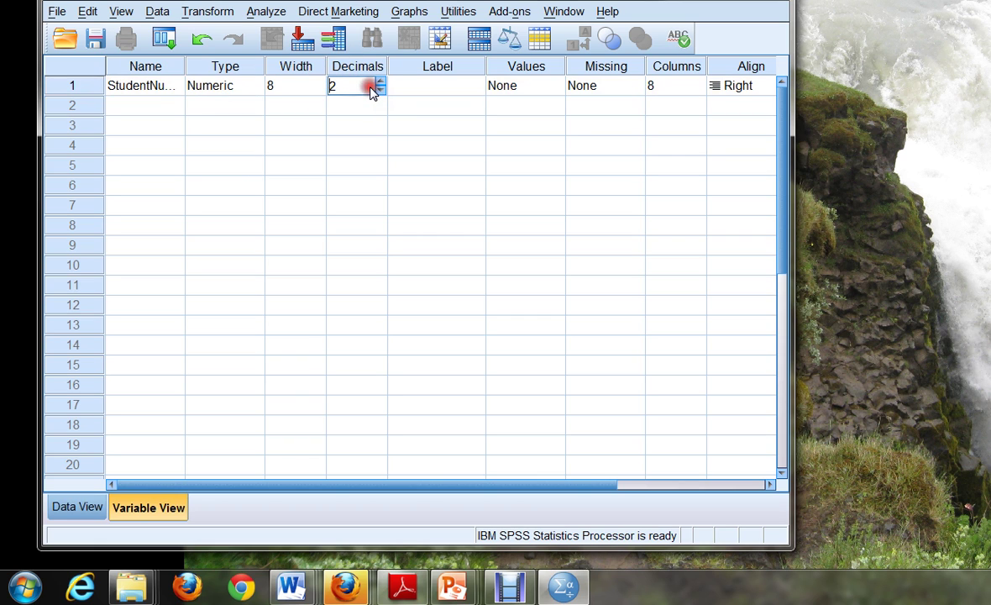
click(380, 92)
click(381, 93)
- Add the second variable StudentAge, also with 0 decimal places
click(139, 111)
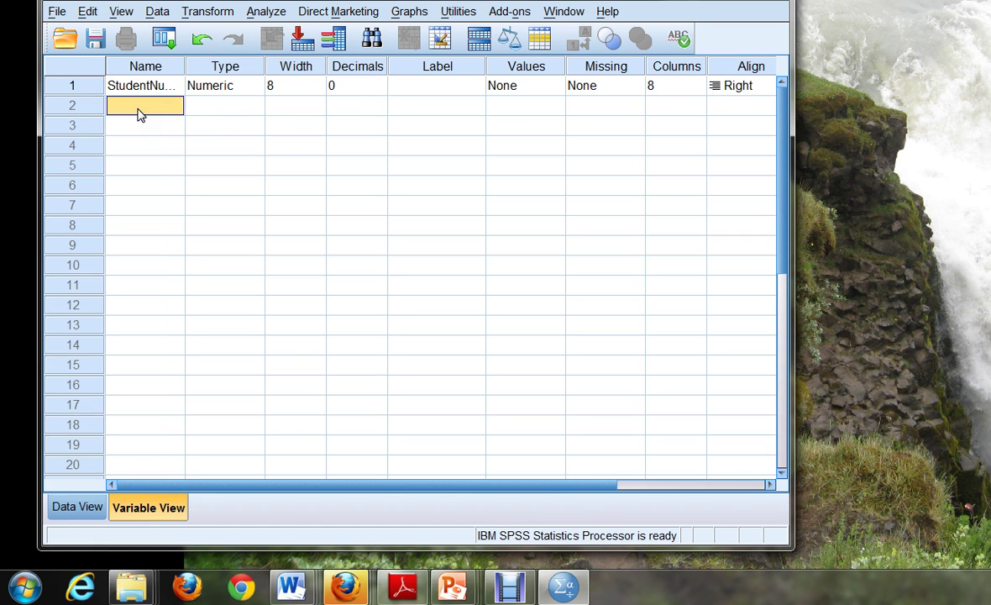
text(StudentAge)
click(226, 114)
click(378, 108)
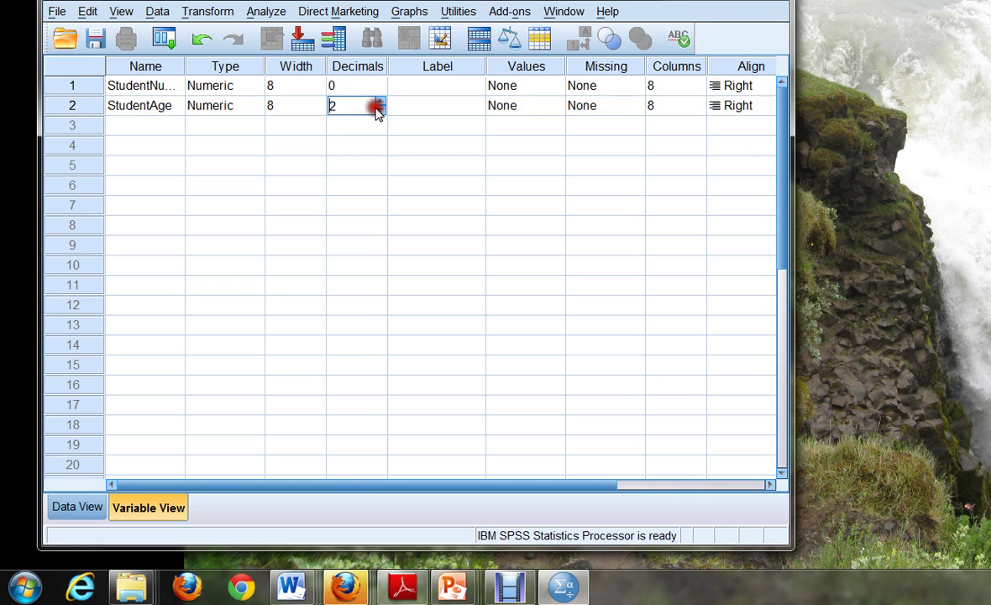
click(382, 112)
click(382, 112)
- In Data View, widen StudentNumber and enter student numbers 1 to 5
click(79, 508)
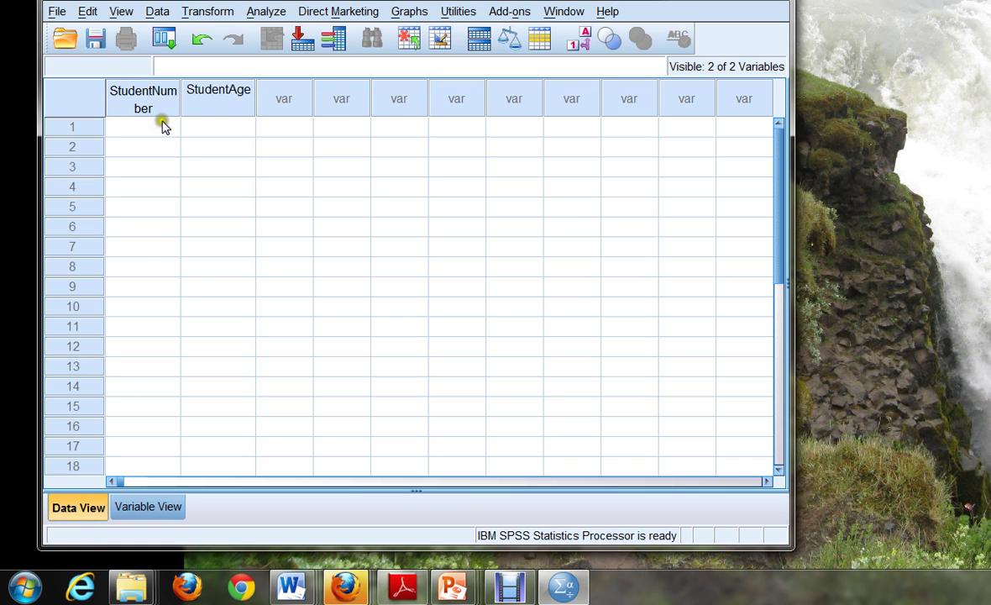
drag(178, 98, 206, 104)
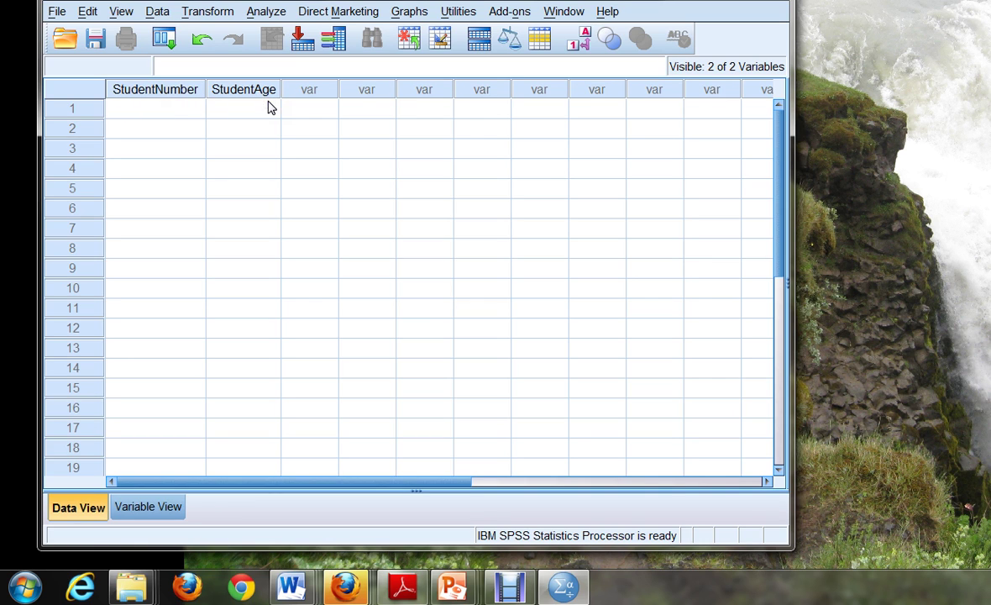
click(177, 115)
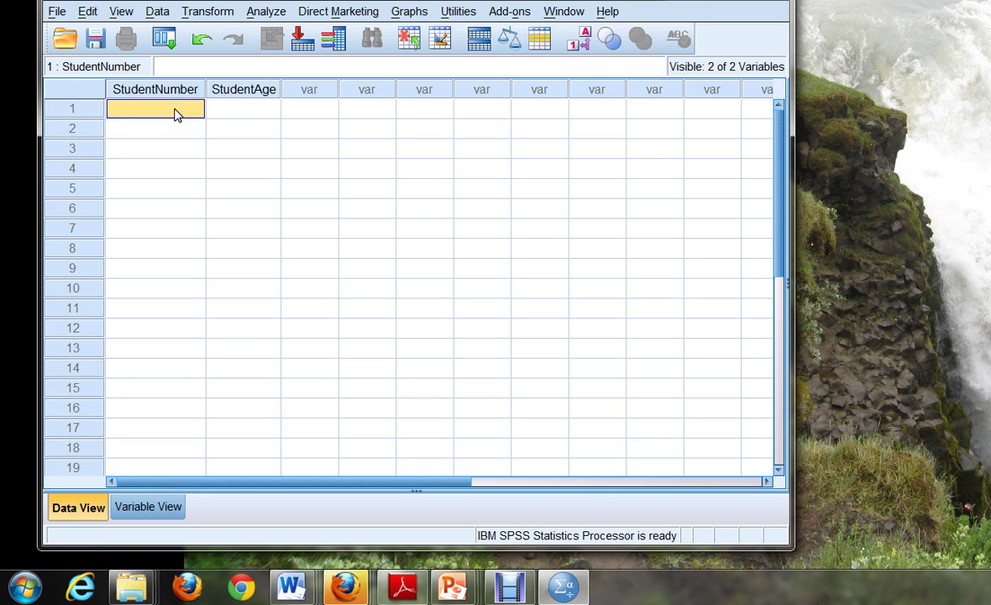
text(1)
key(Return)
text(2)
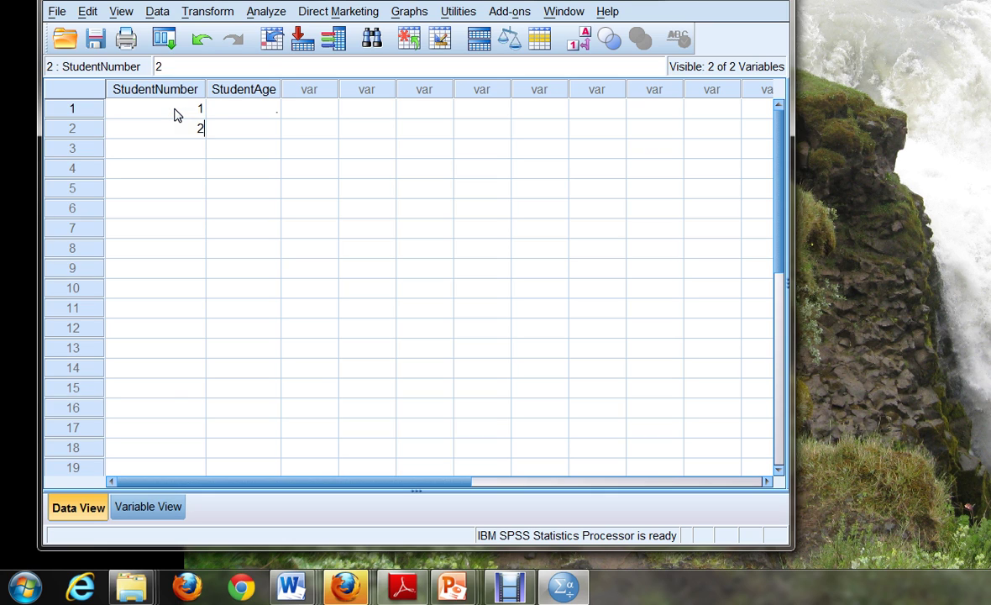
key(Return)
text(3)
key(Return)
text(4)
key(Return)
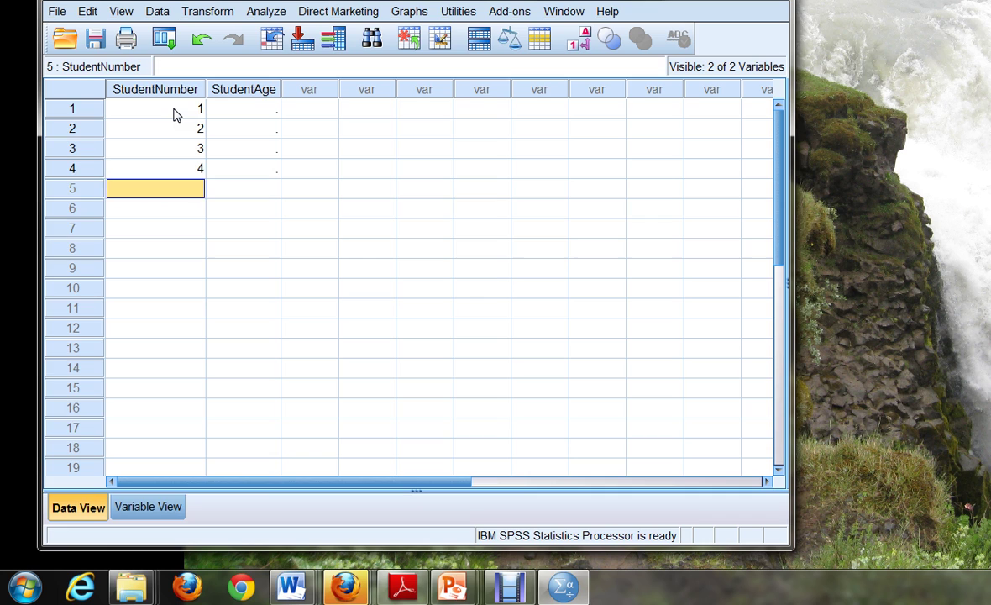
text(5)
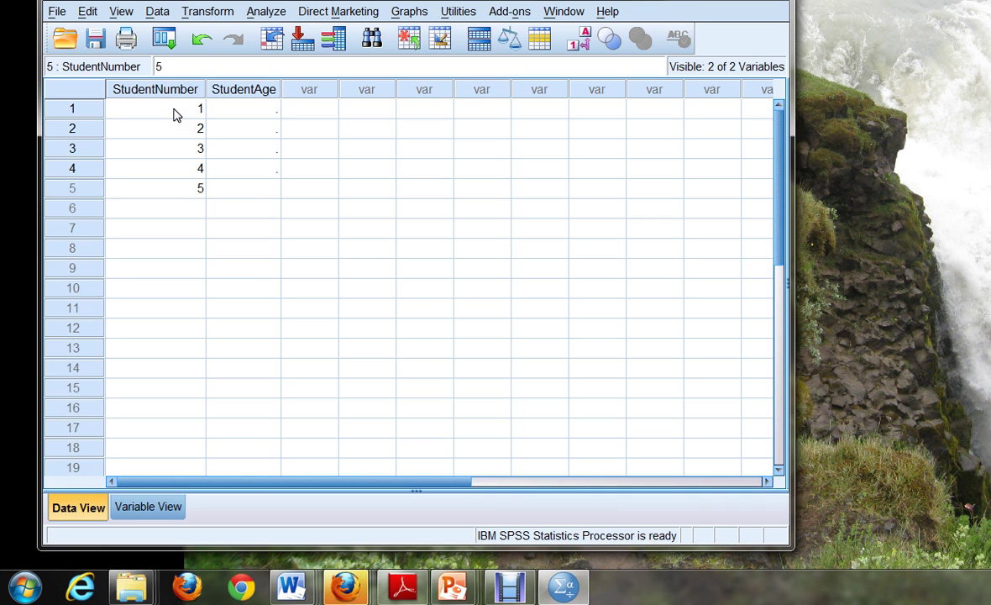
- Enter the StudentAge values 19, 34, 23, 56 and 43
click(249, 106)
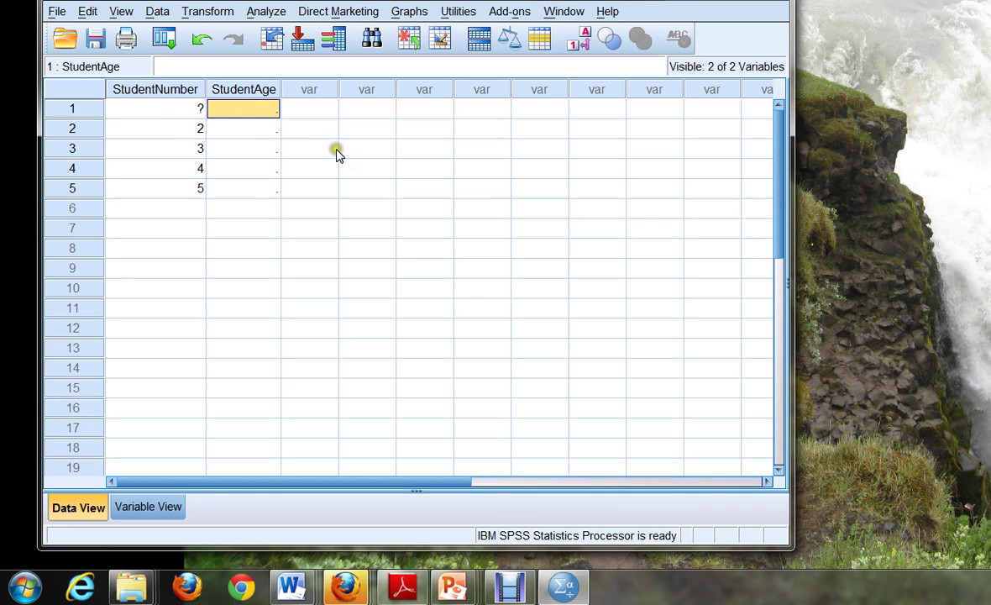
text(19)
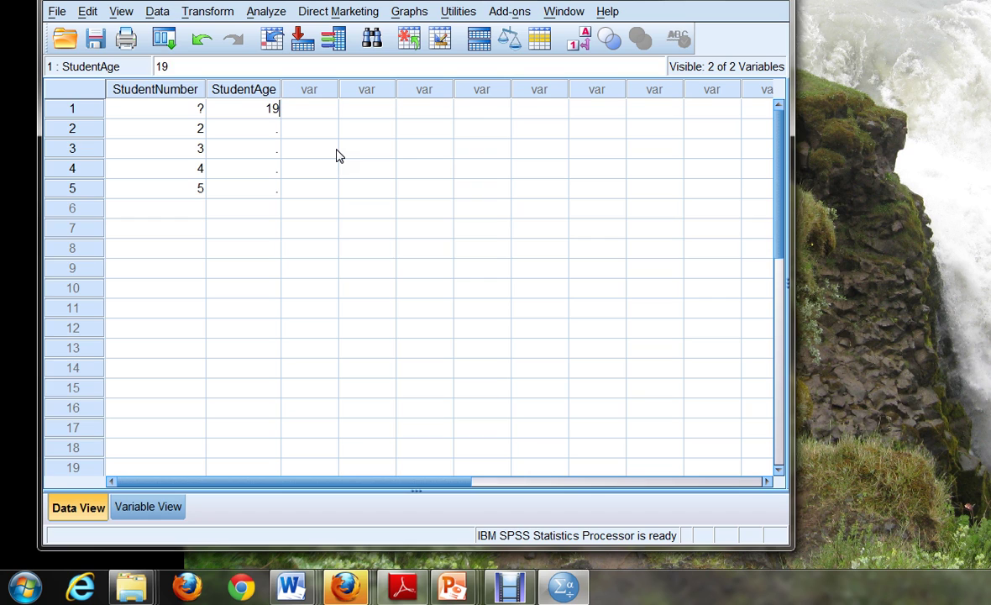
key(Return)
text(34)
key(Return)
text(23)
key(Return)
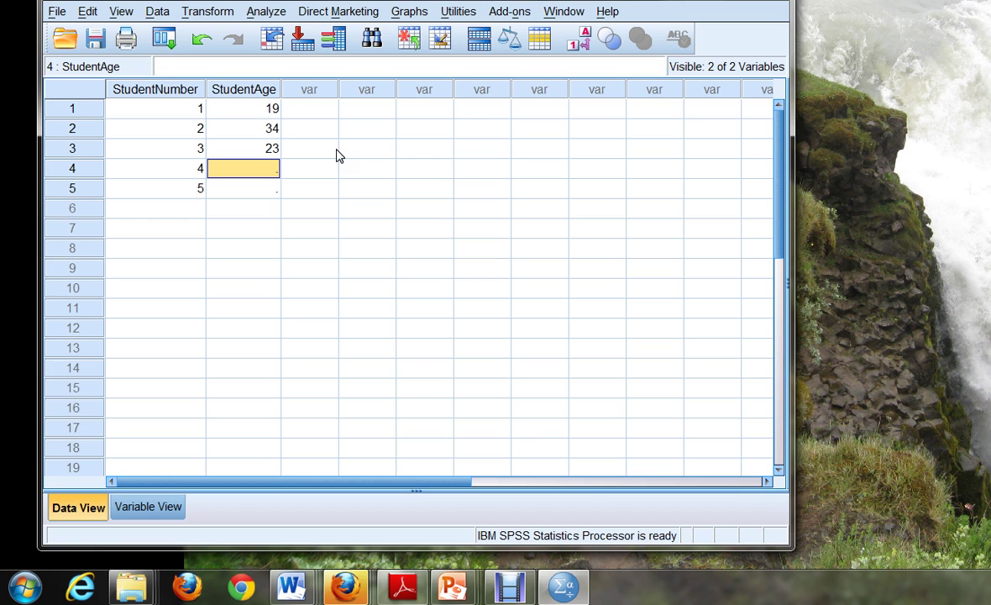
text(56)
key(Return)
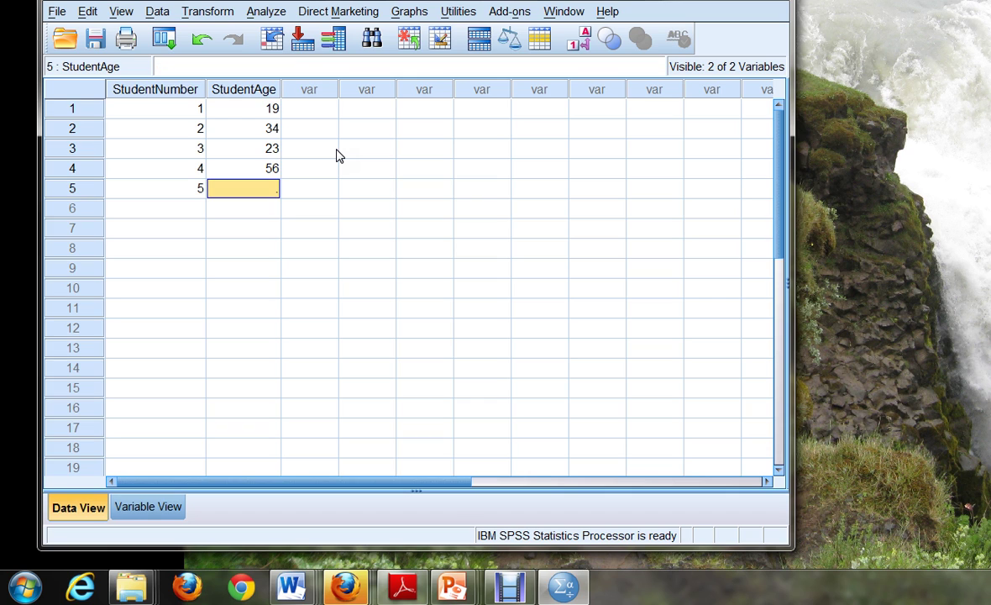
text(43)
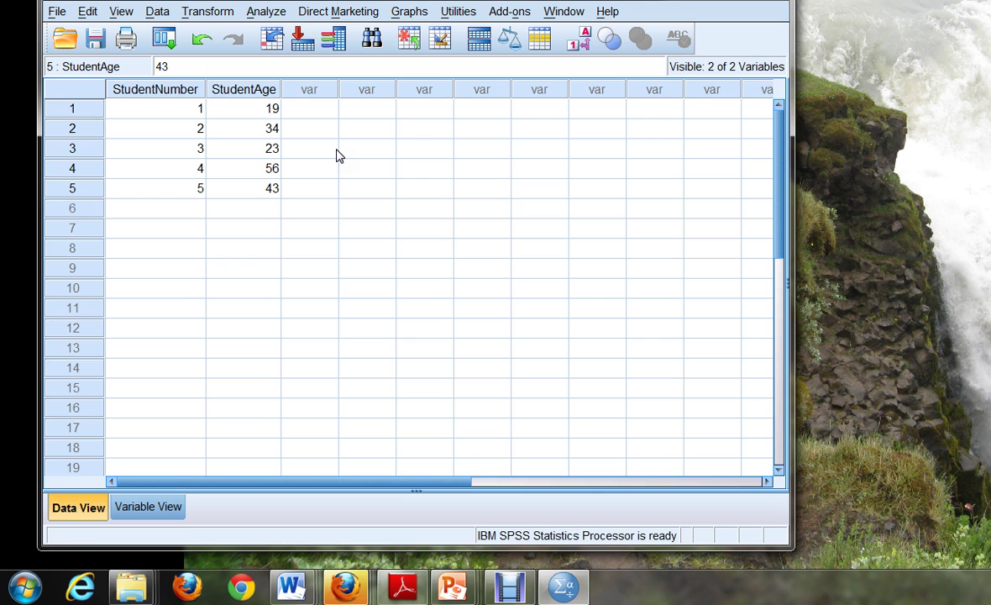
click(351, 146)
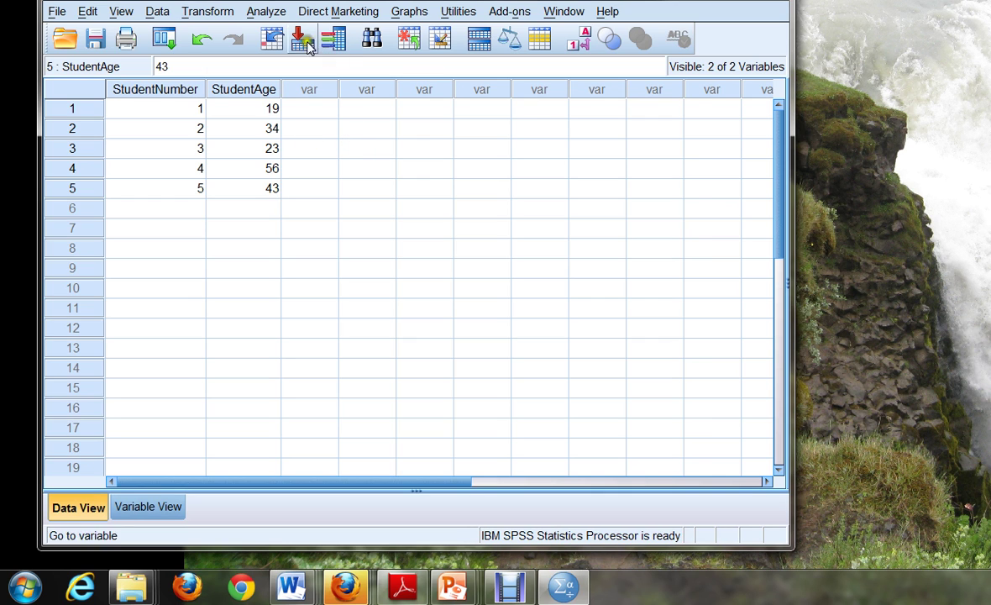
- Start a Frequencies analysis with StudentNumber and StudentAge as its variables
click(265, 12)
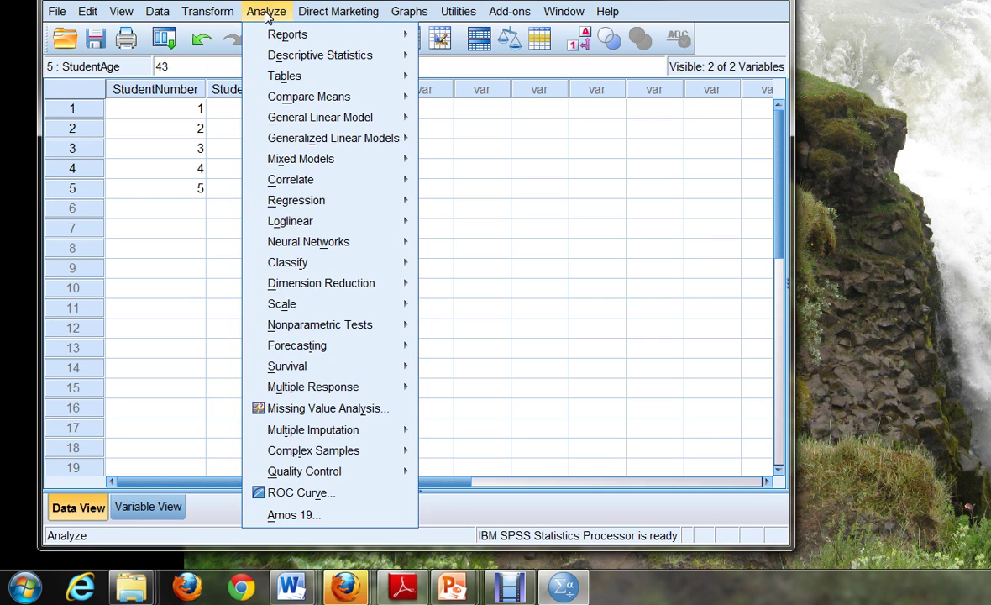
mouse_move(357, 60)
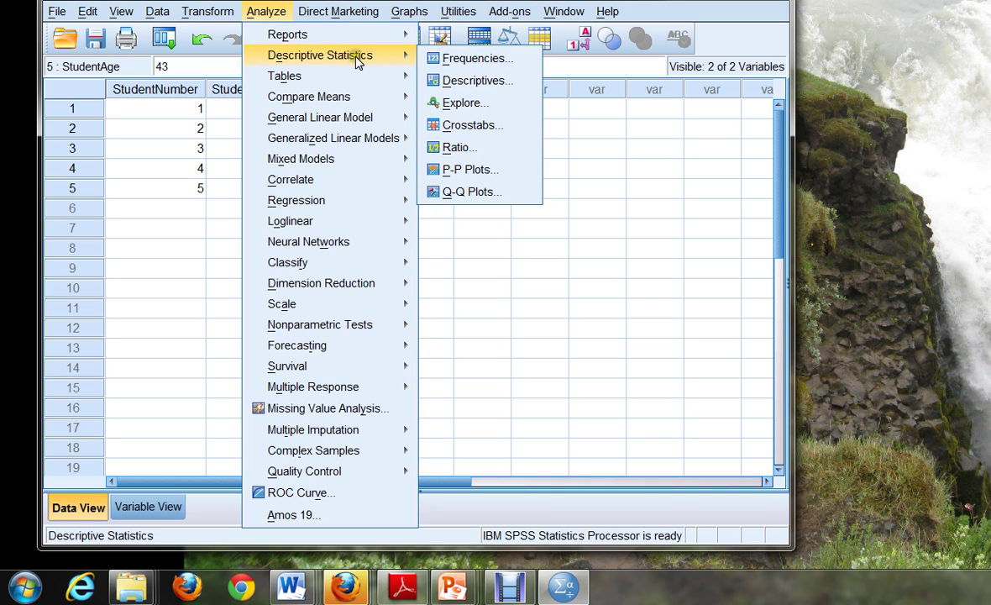
click(532, 58)
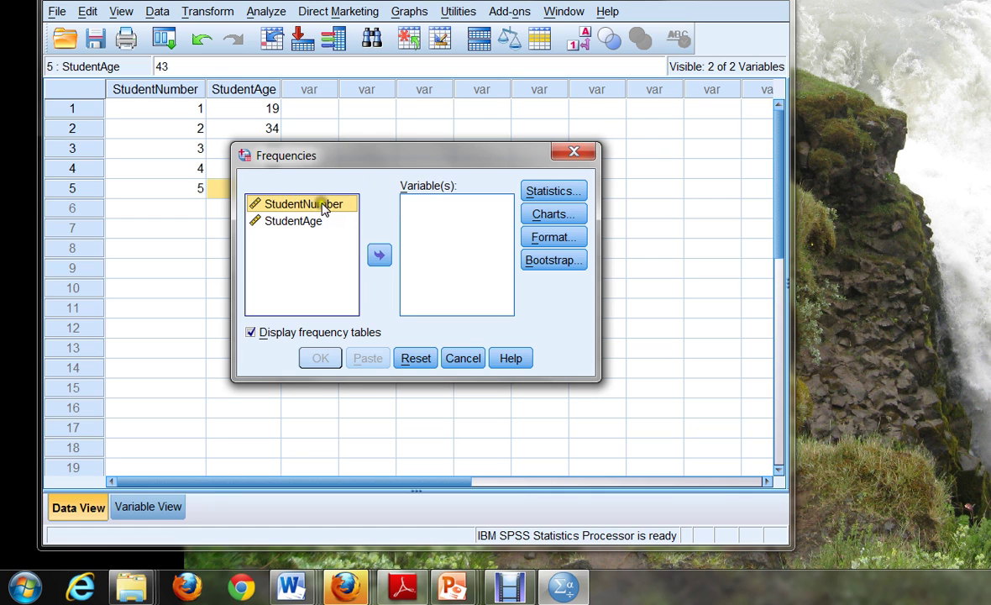
click(379, 256)
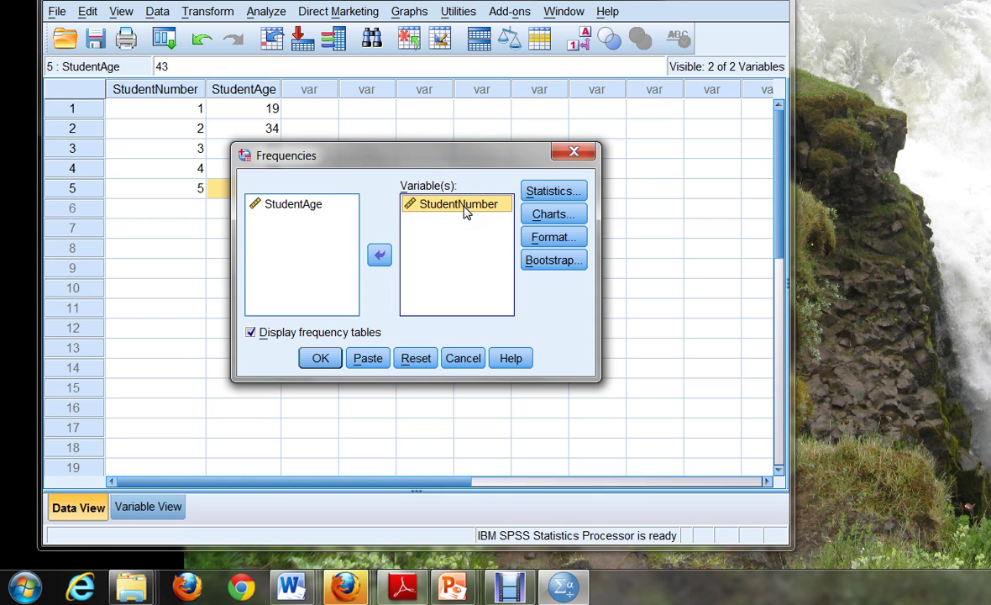
click(288, 210)
click(378, 255)
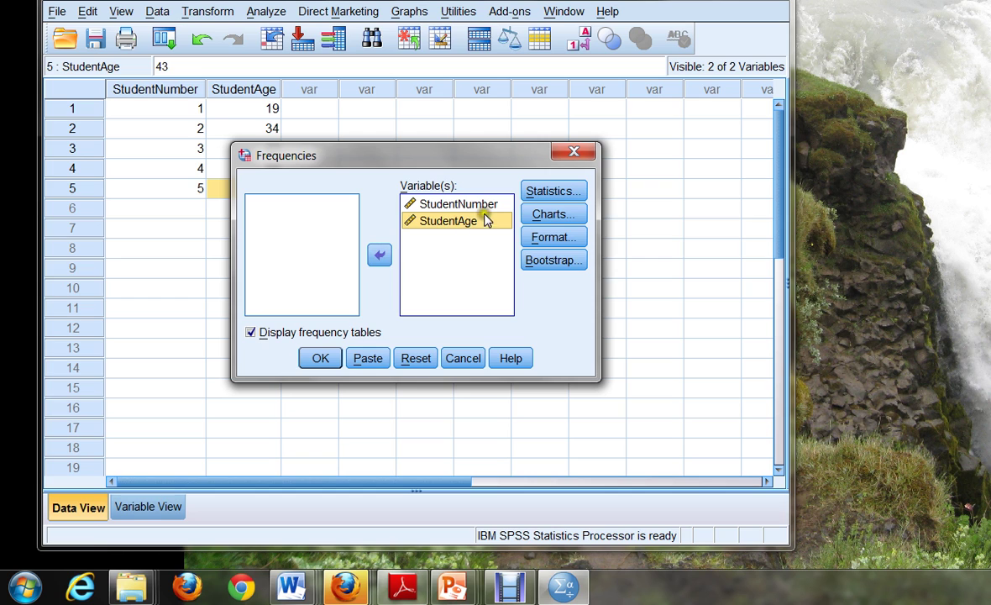
click(443, 225)
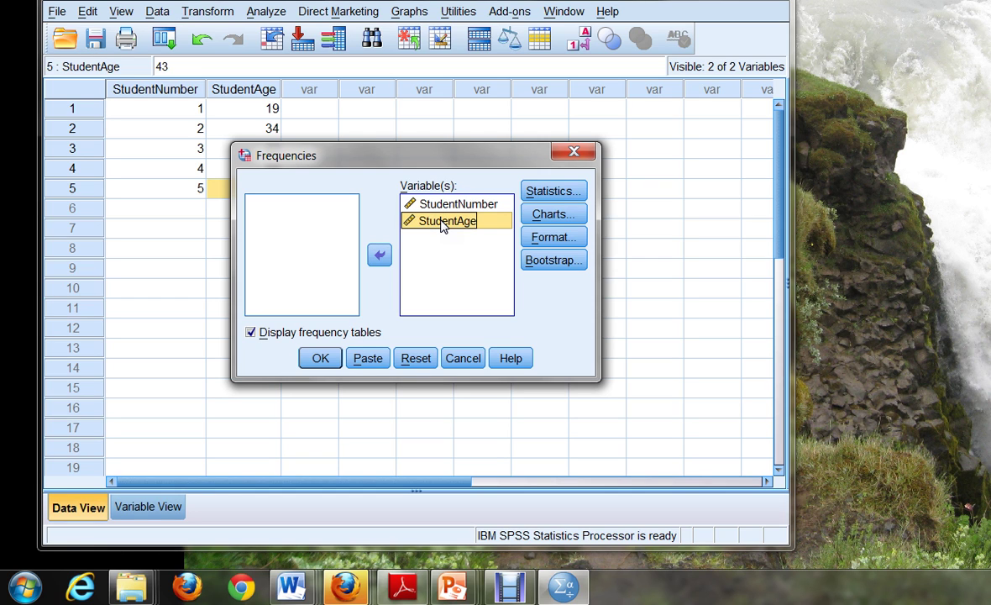
- Tick Mean, Median, Mode, Std. deviation and Variance in the Frequencies statistics
click(569, 192)
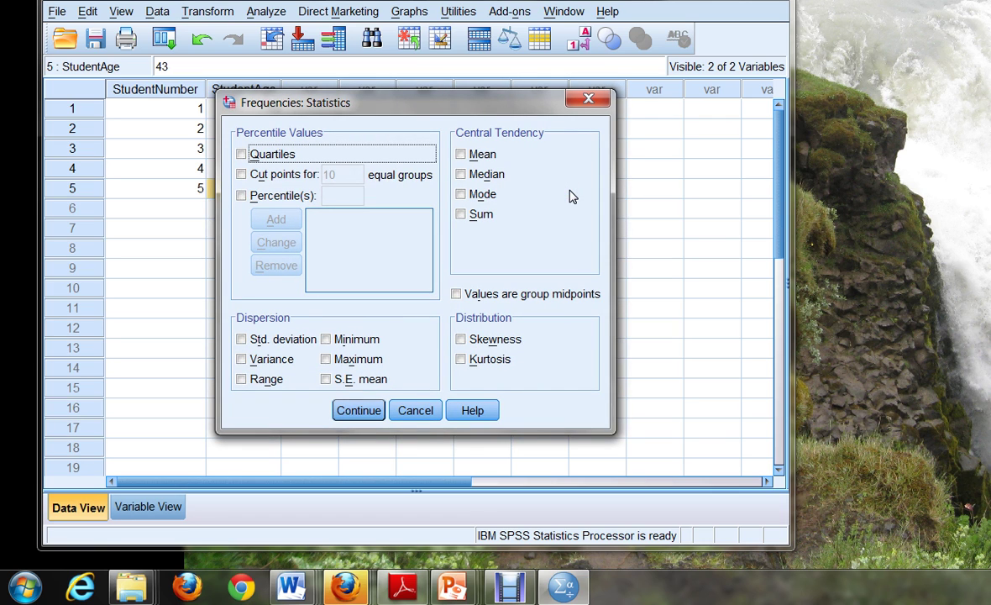
click(460, 153)
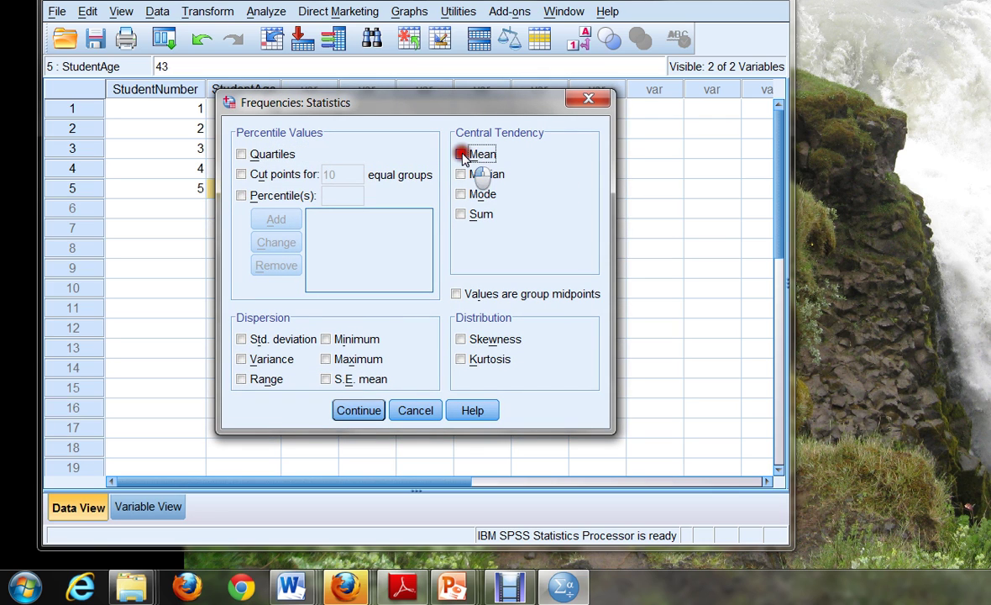
click(460, 173)
click(460, 193)
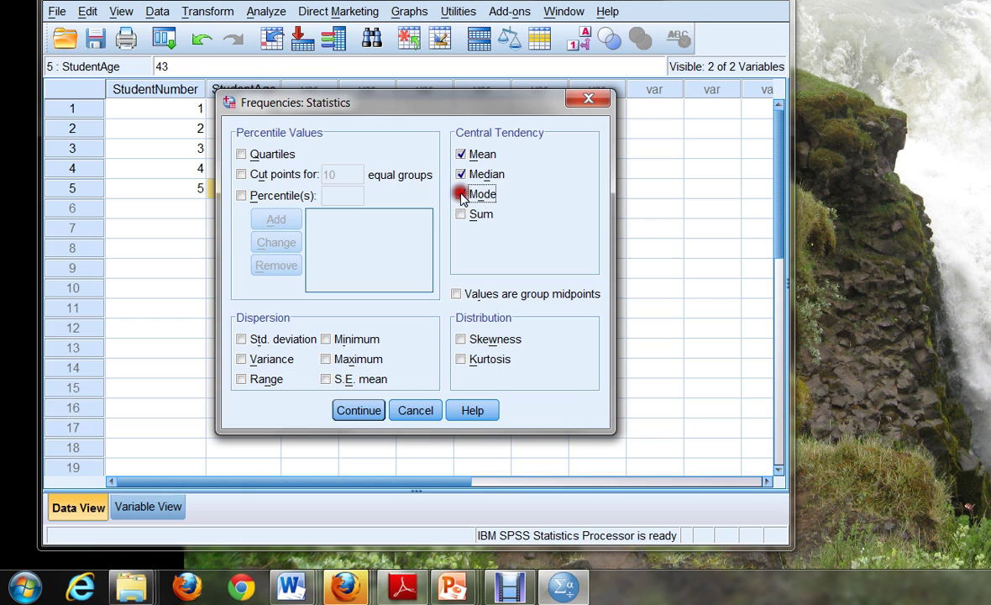
click(241, 340)
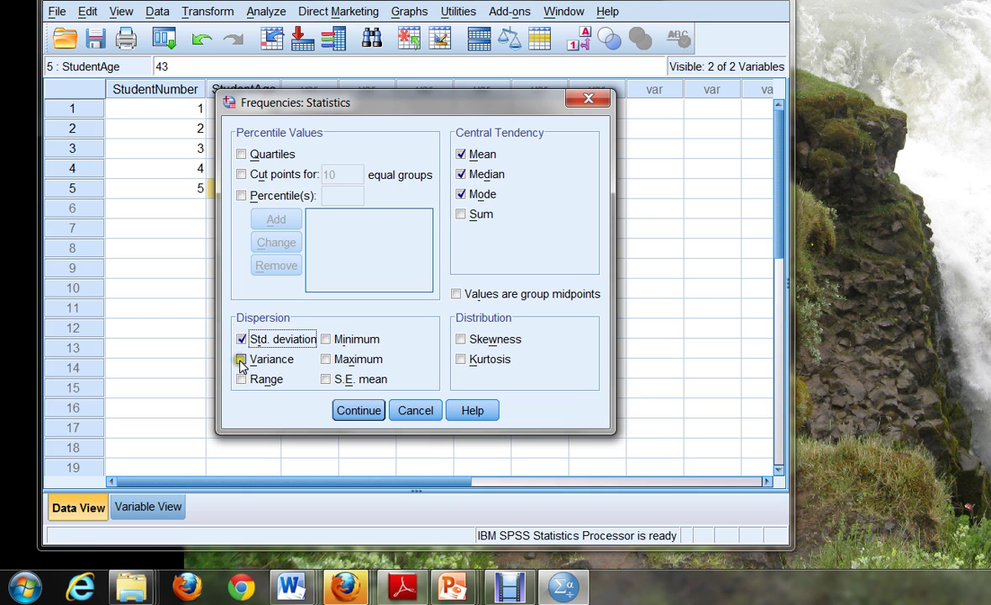
click(241, 361)
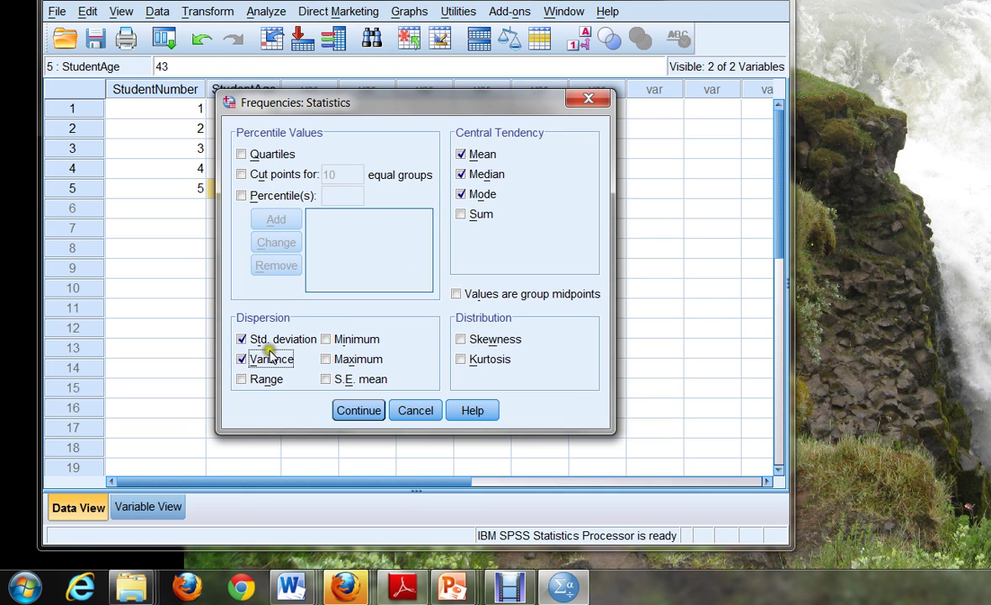
click(358, 409)
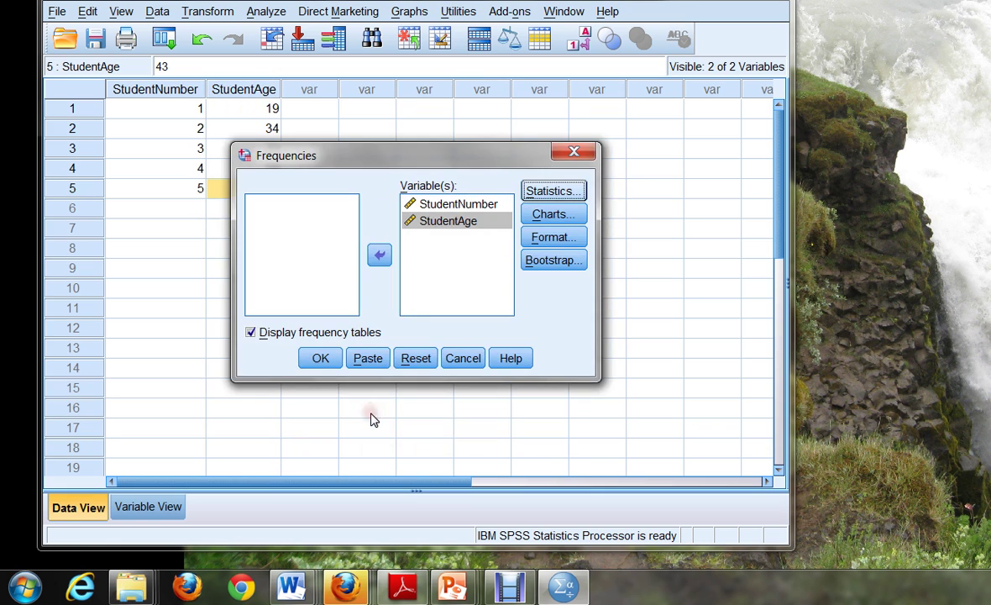
- Choose Pie charts in the chart options and run Frequencies on both variables
click(576, 220)
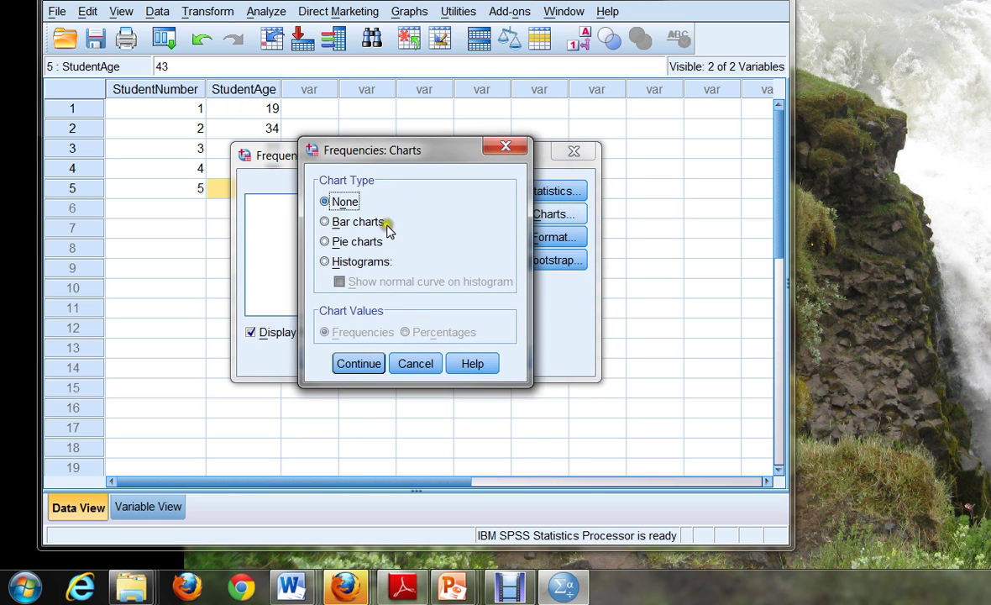
click(326, 241)
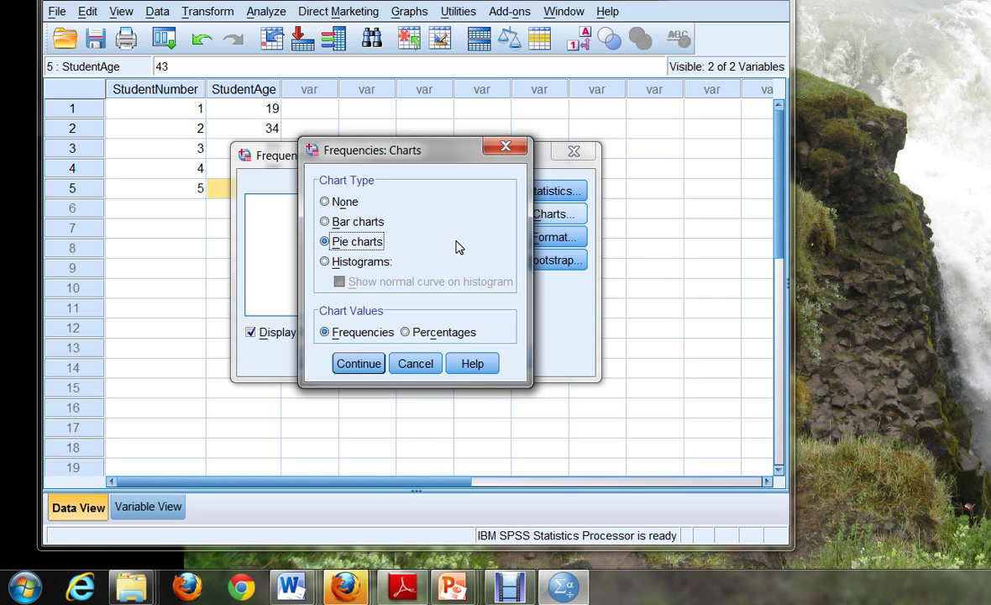
click(359, 365)
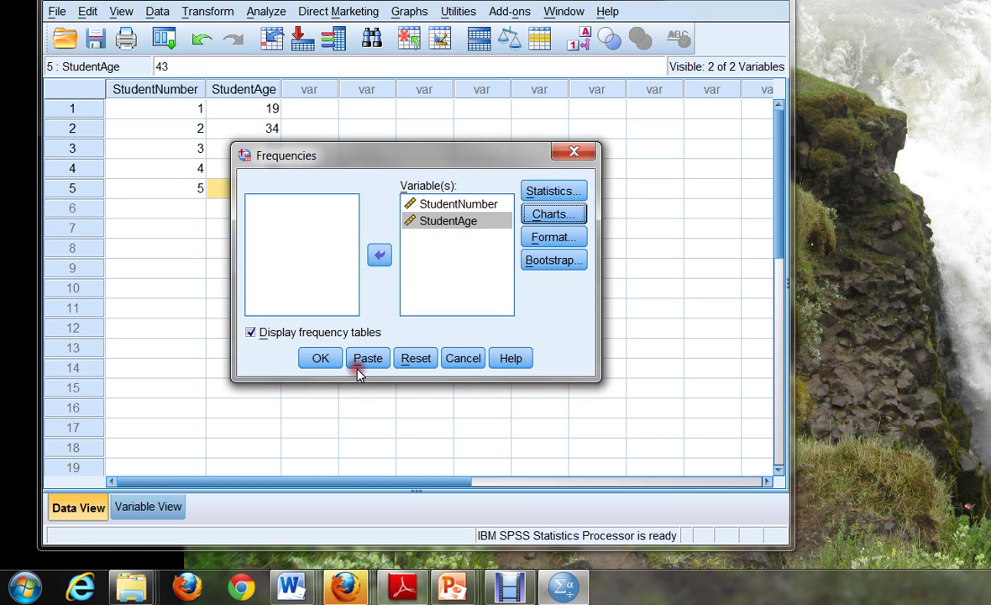
click(318, 359)
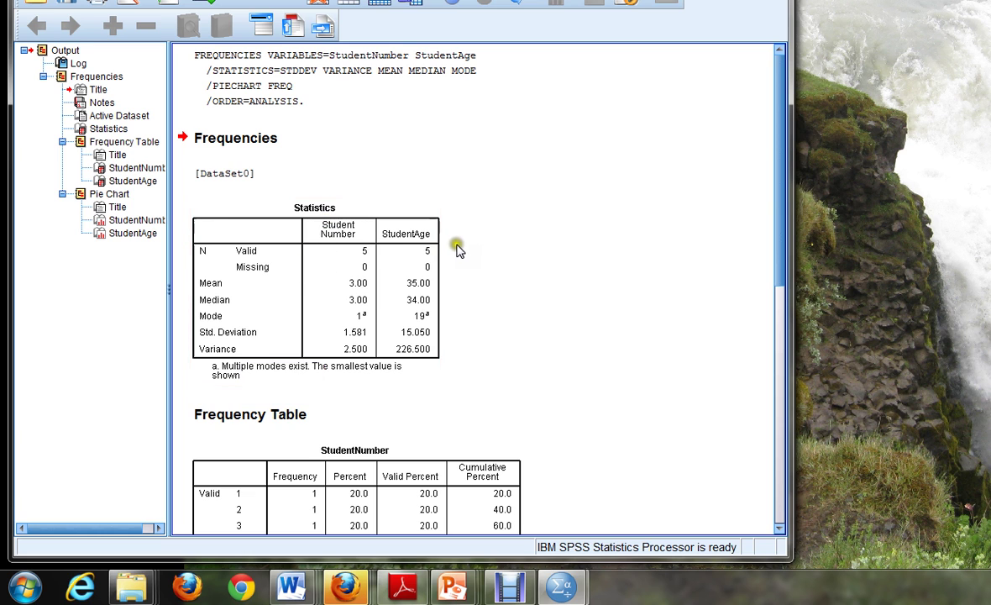
- Scroll past the Statistics and Frequency tables and select the StudentAge pie chart
scroll(458, 249, down, 10)
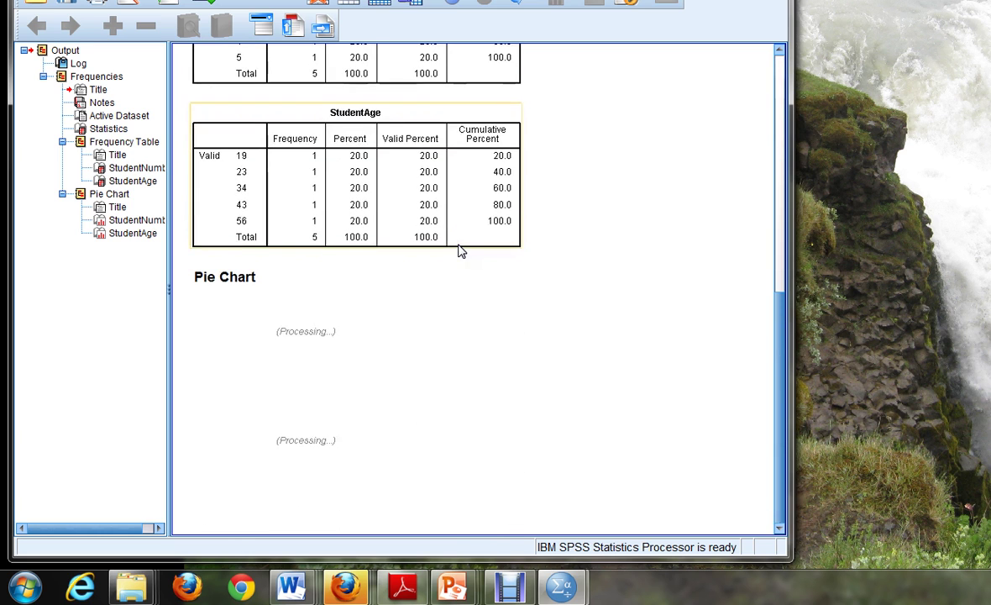
scroll(459, 250, down, 2)
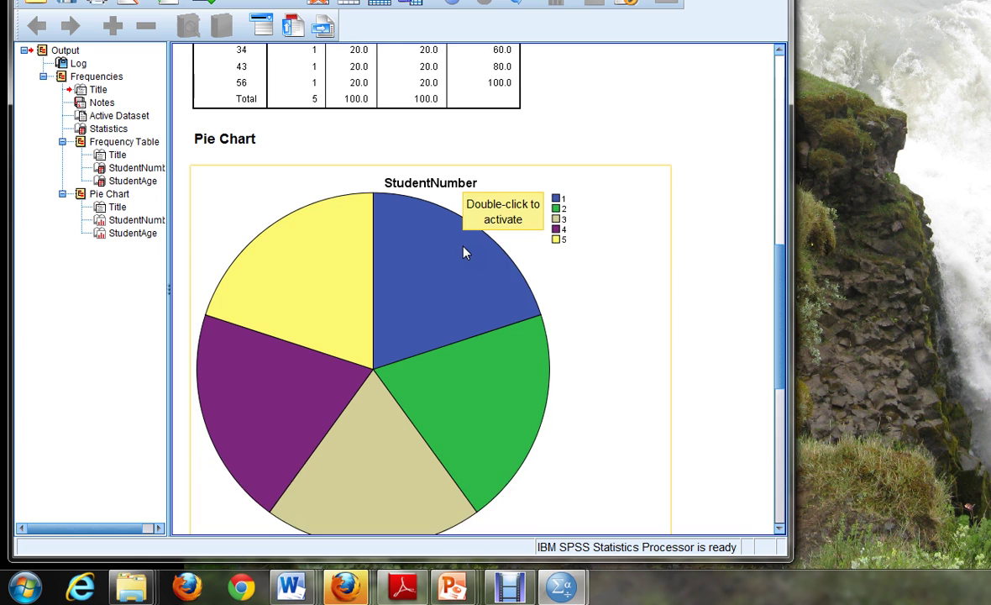
scroll(464, 252, down, 2)
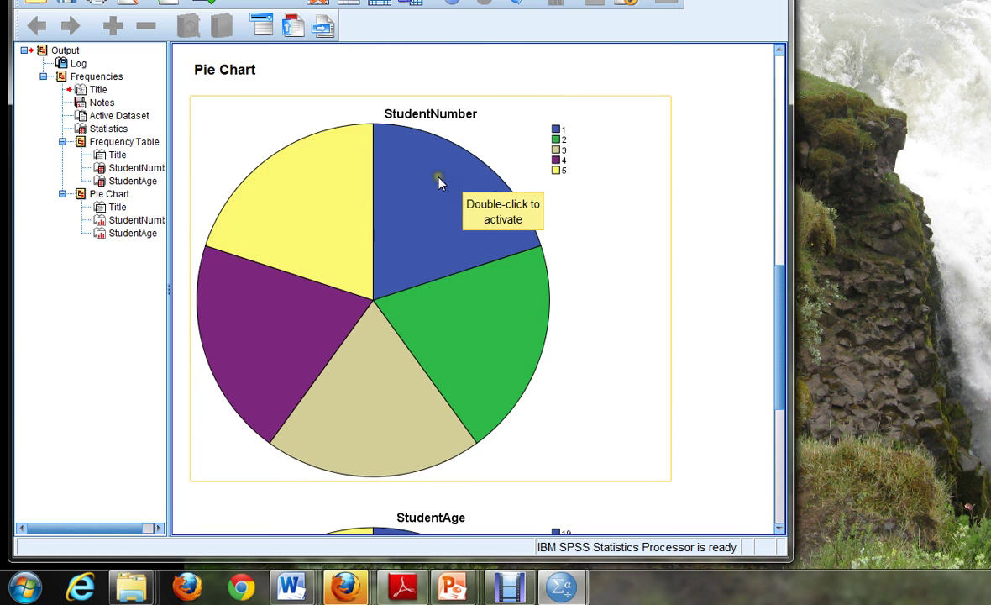
scroll(440, 181, down, 6)
scroll(440, 184, down, 4)
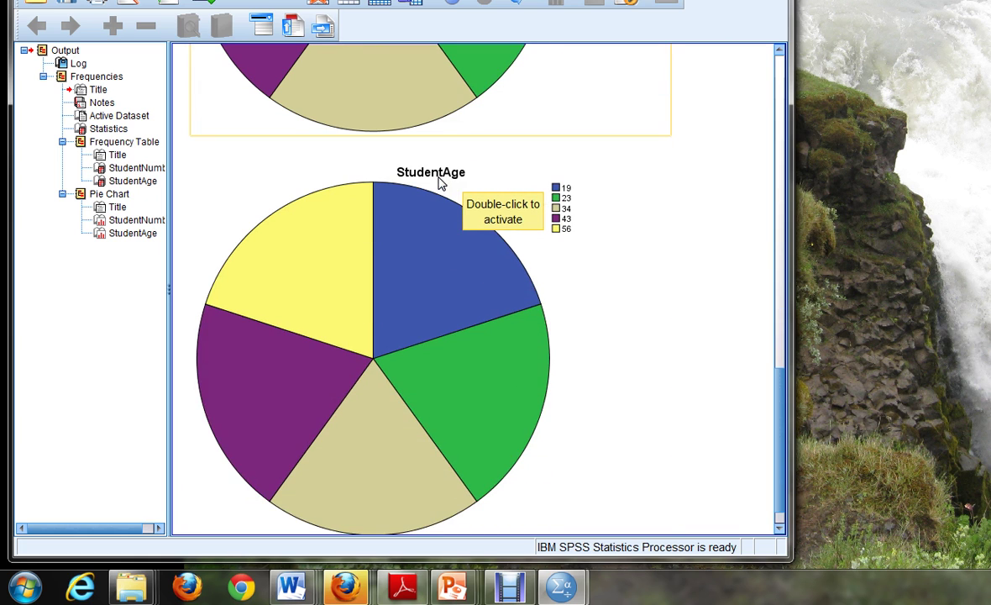
click(438, 183)
click(414, 257)
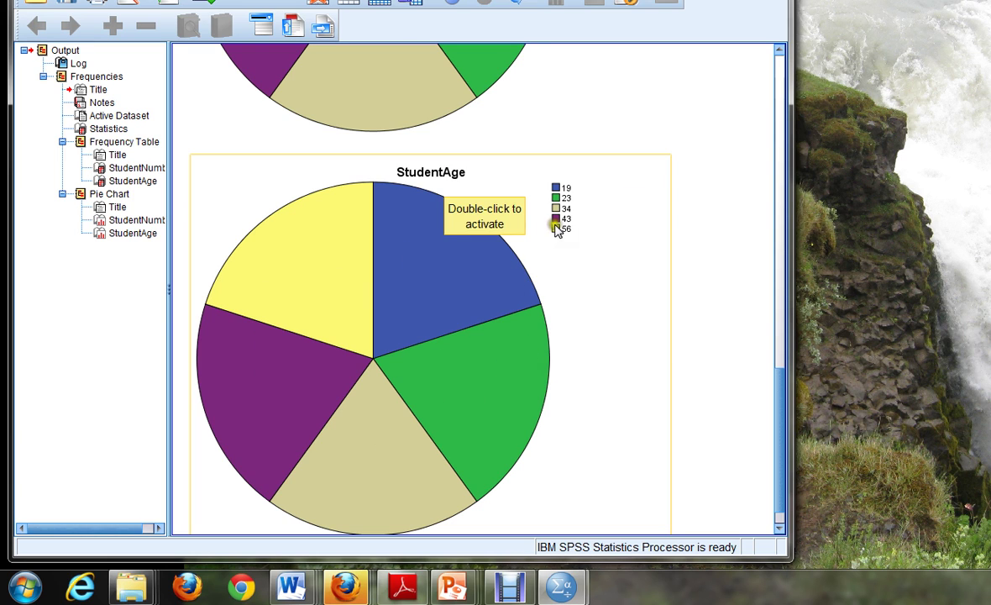
scroll(558, 225, down, 1)
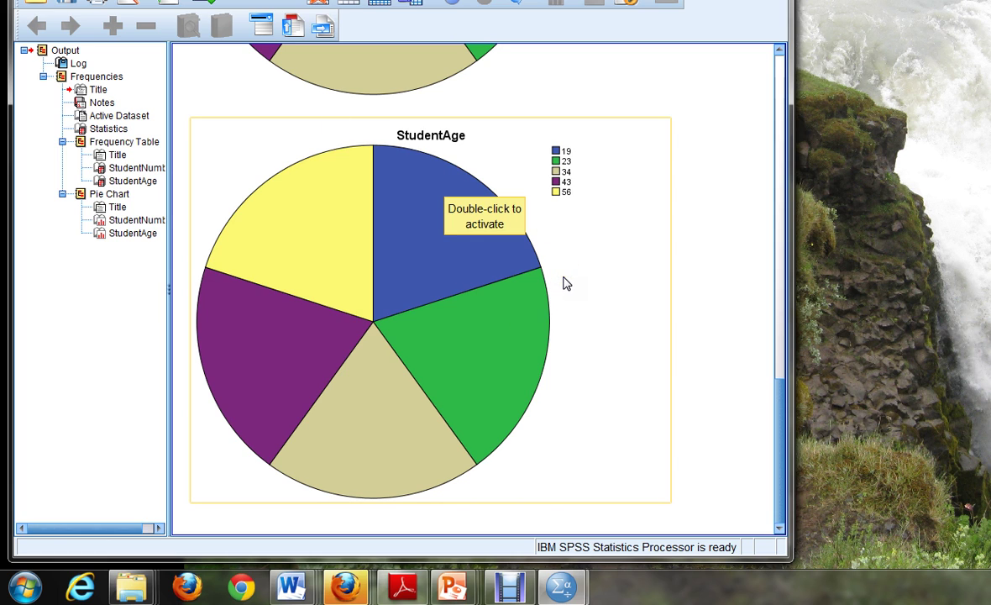
click(680, 113)
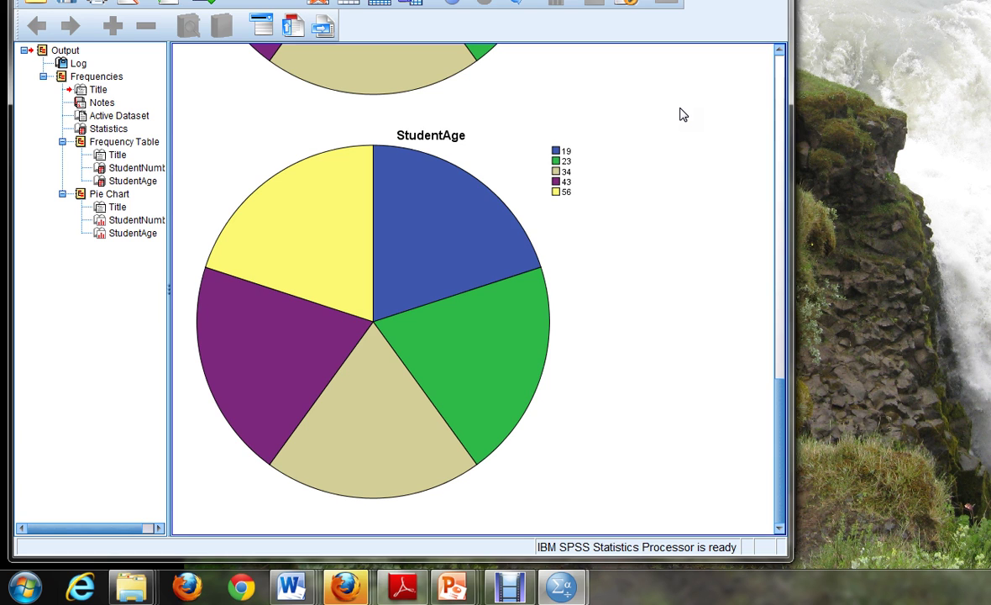
click(382, 254)
- Copy the StudentAge pie chart via Copy Special with only Image (JPG, PNG) checked
right_click(400, 240)
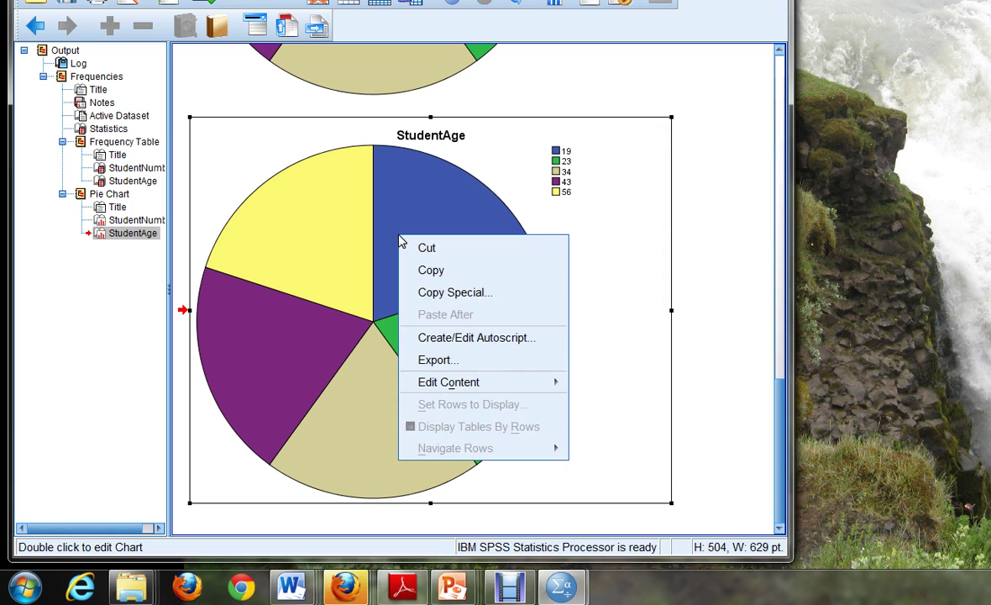
click(502, 295)
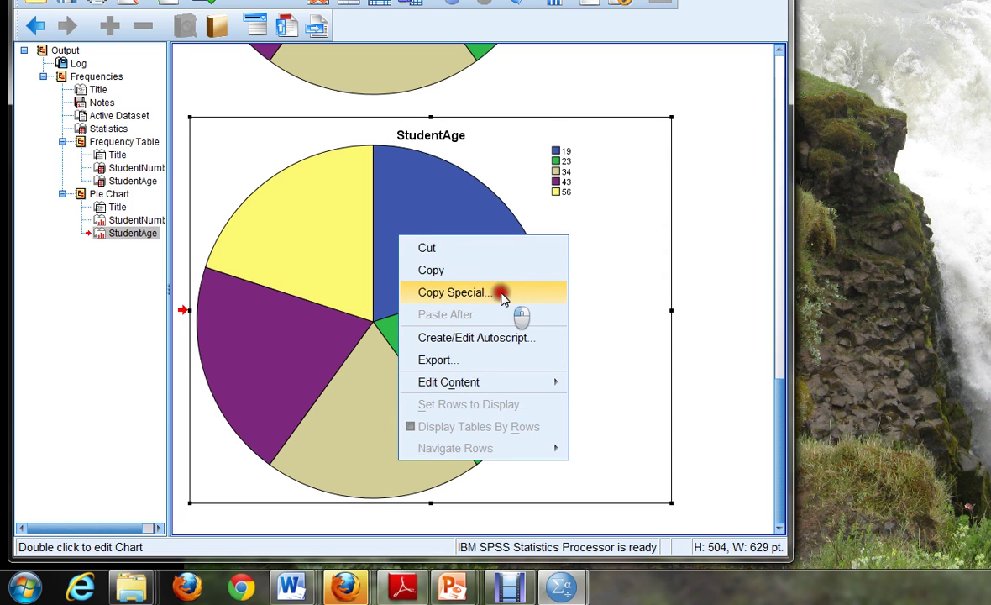
click(317, 270)
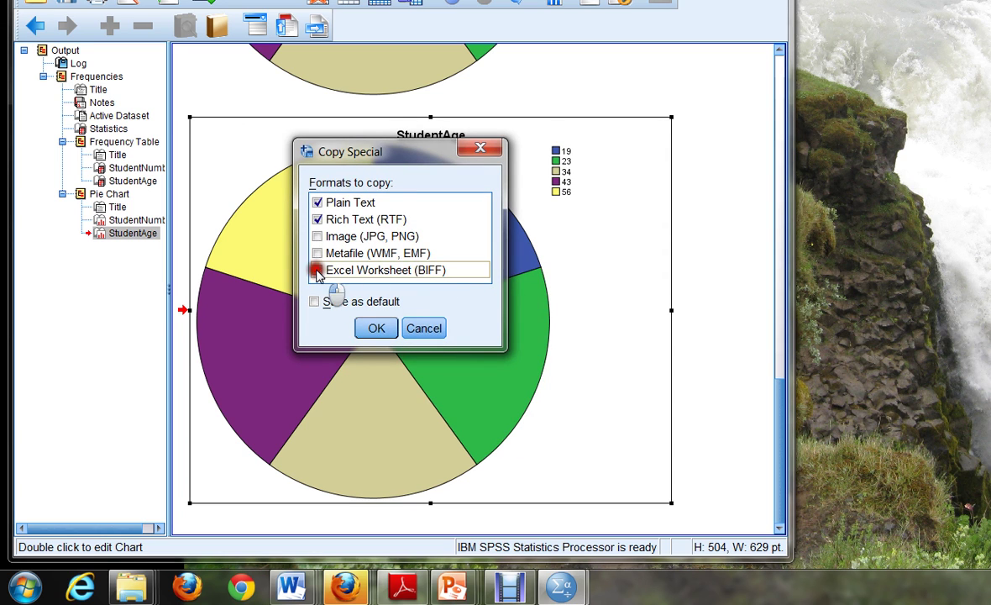
click(317, 219)
click(317, 203)
click(317, 236)
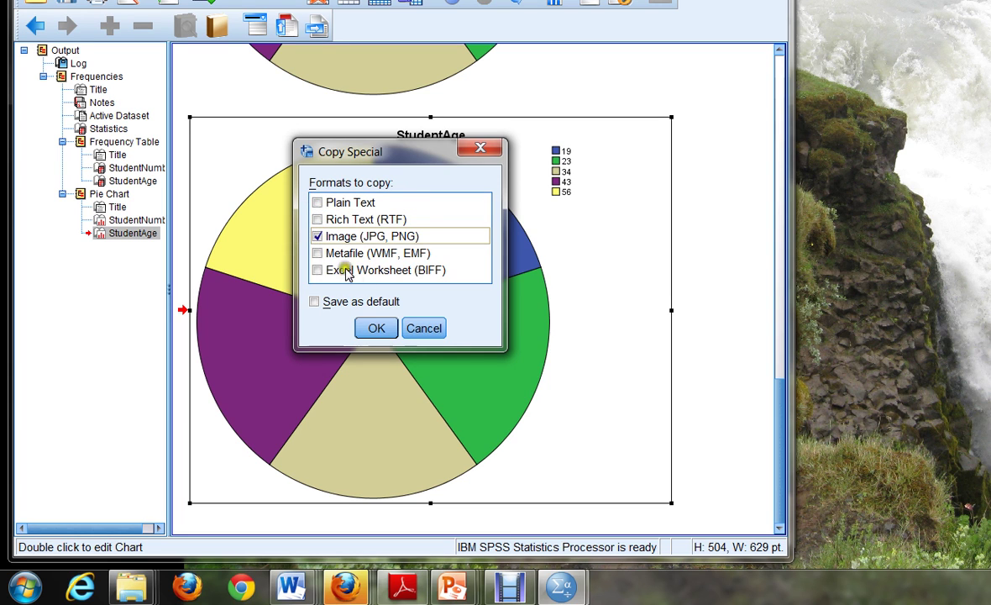
click(382, 328)
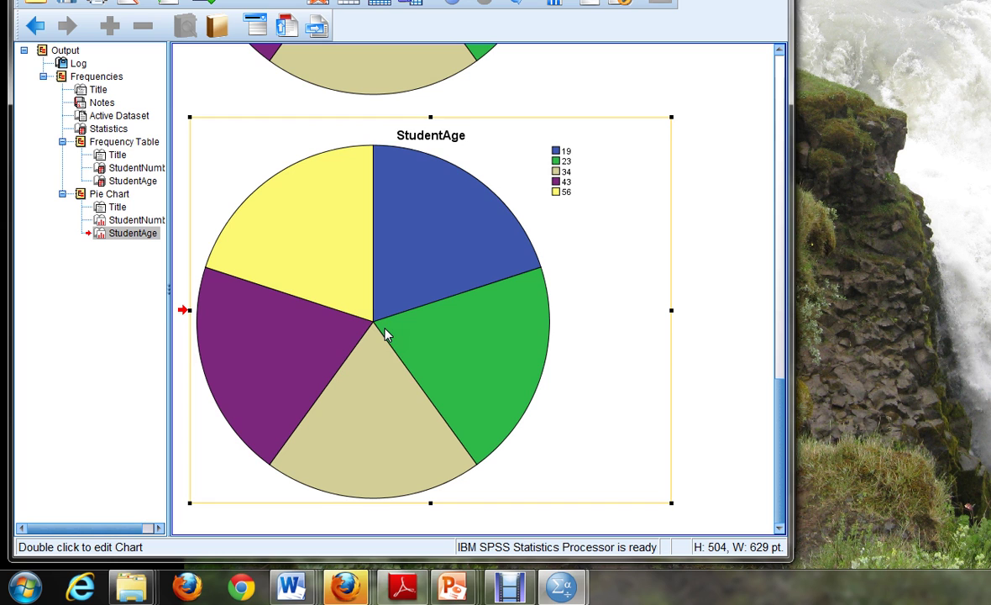
- Switch to Word and paste the StudentAge pie chart image at the insertion point
click(32, 589)
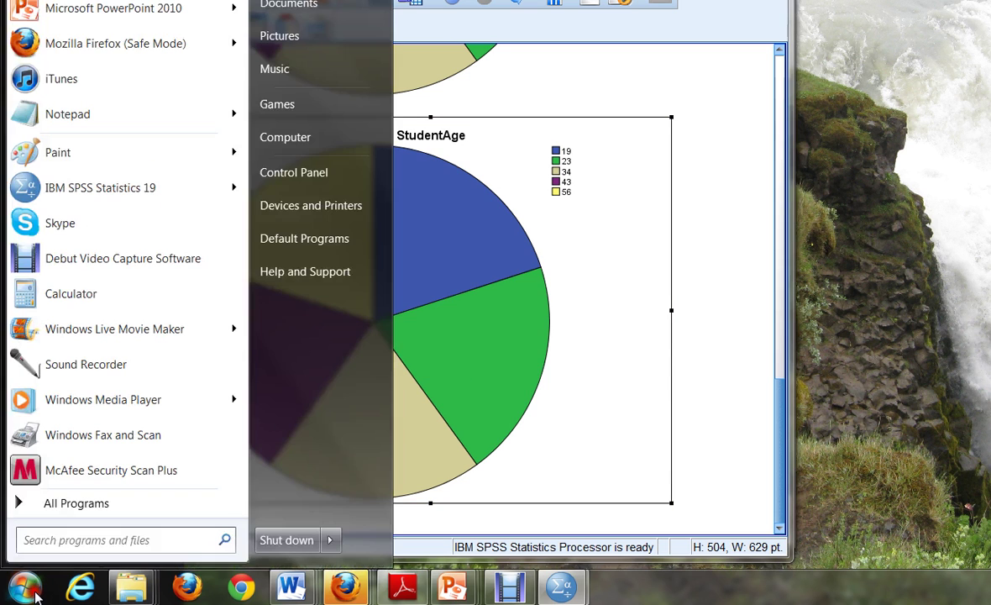
click(451, 221)
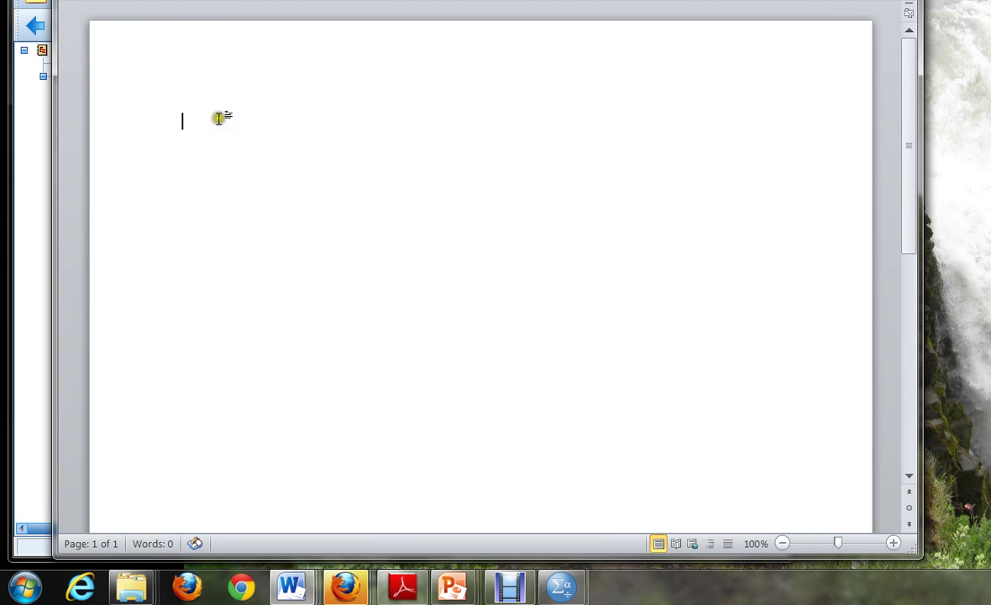
right_click(219, 119)
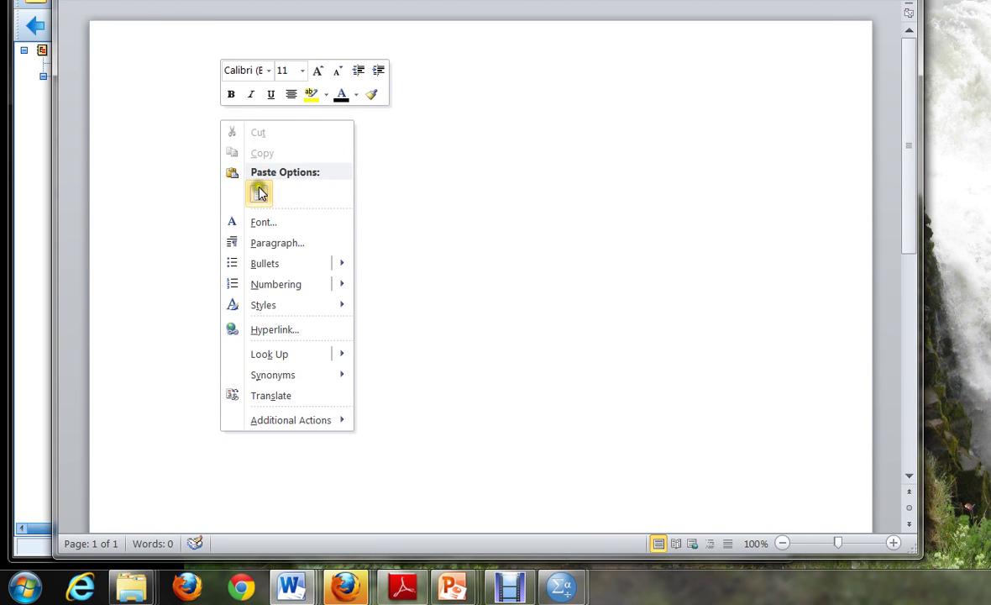
click(259, 193)
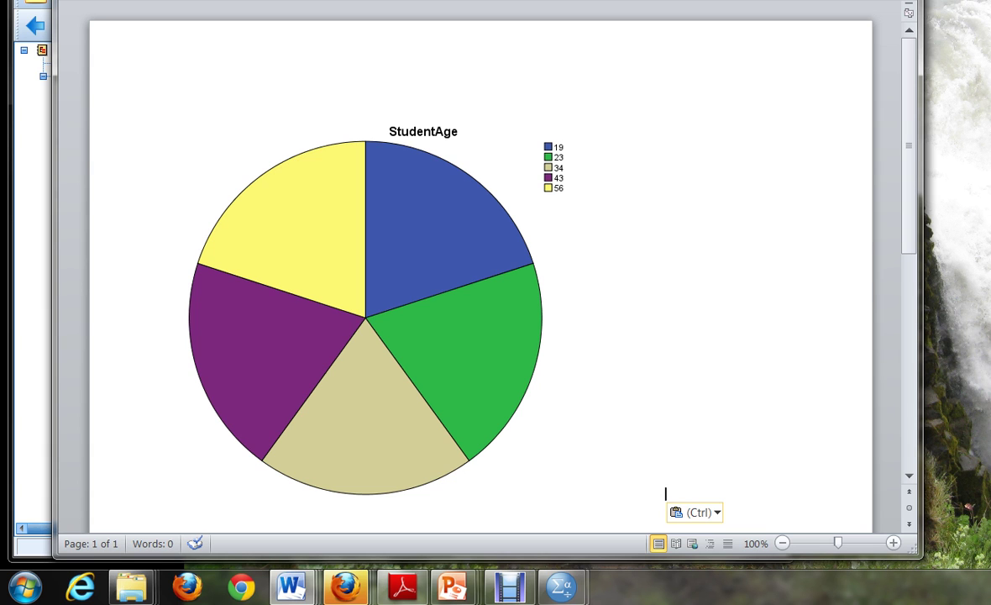
- Switch back to the SPSS Data Editor and show the five StudentNumber and StudentAge cases in Data View
key(alt+Tab)
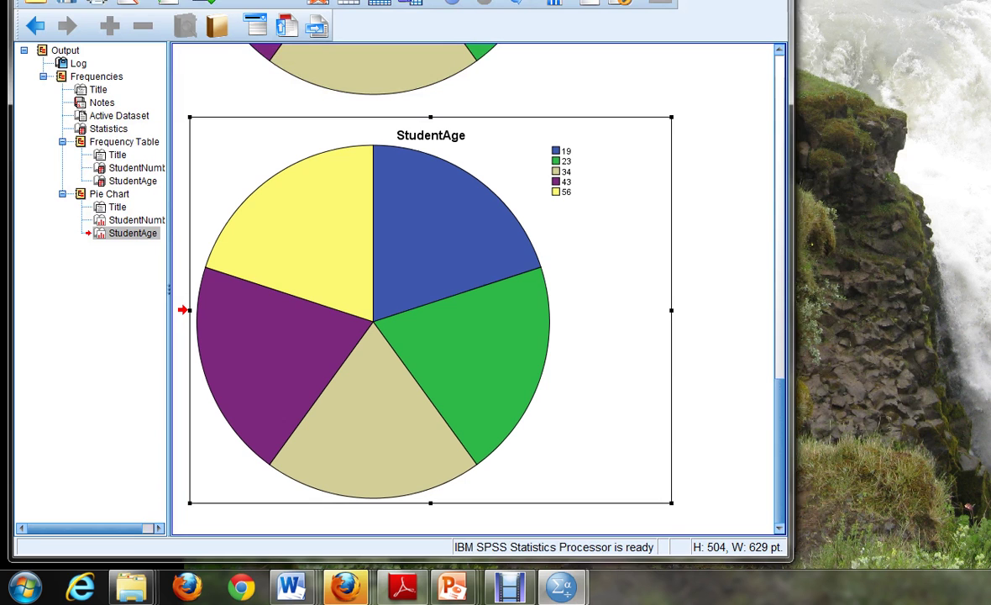
key(alt+Tab)
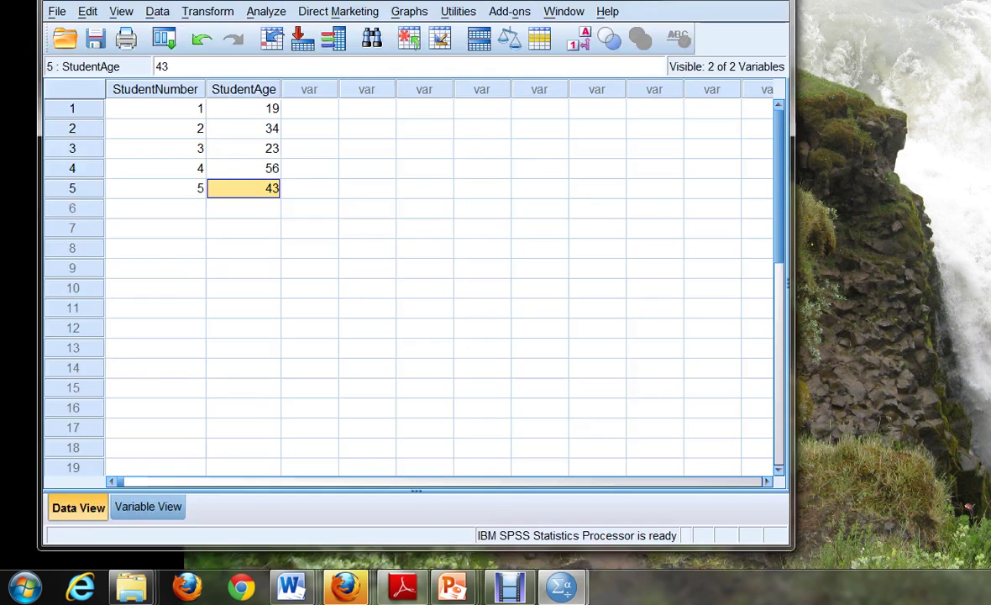
click(20, 586)
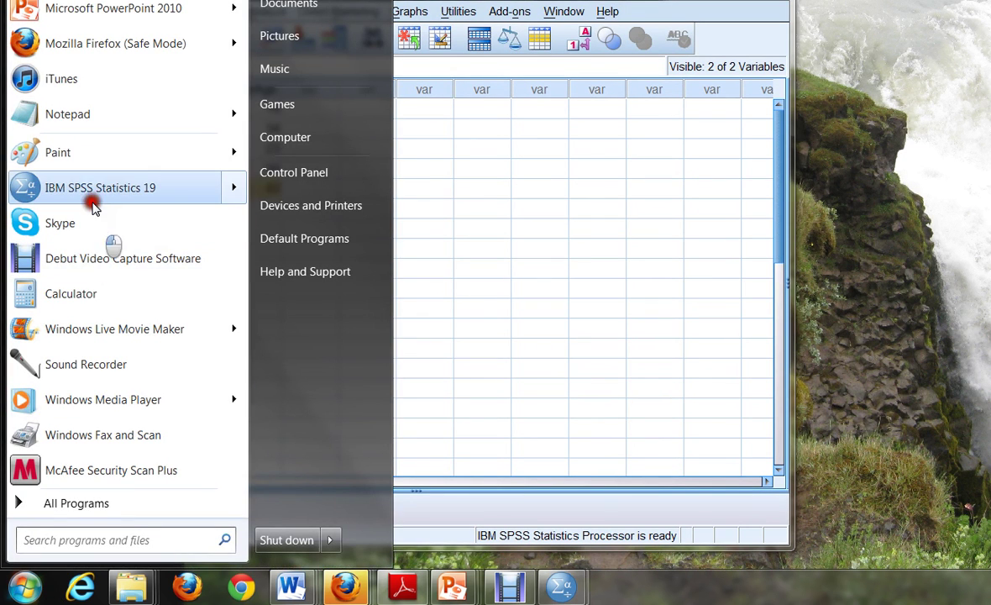
mouse_move(113, 194)
click(579, 30)
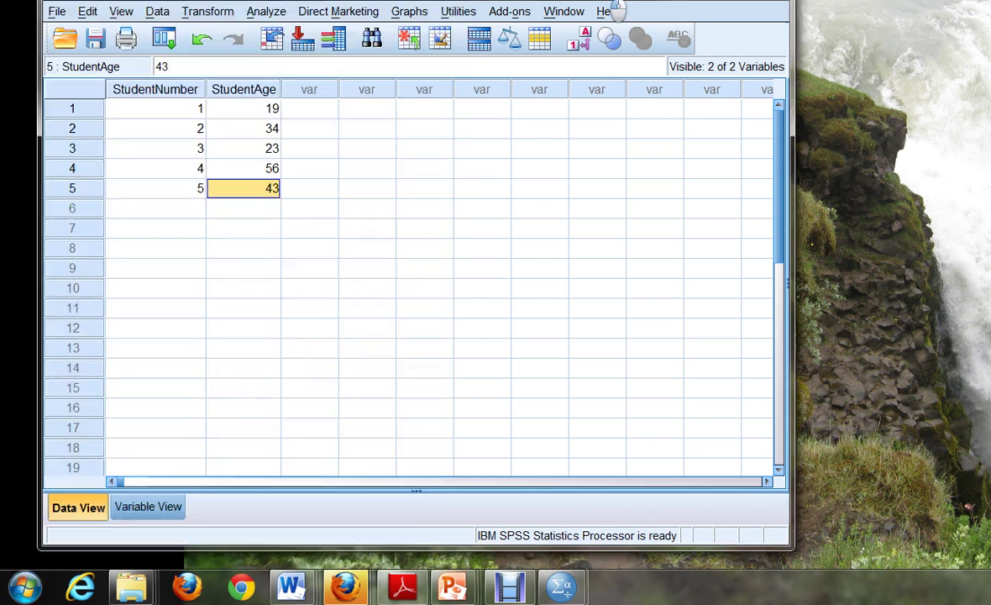
click(160, 508)
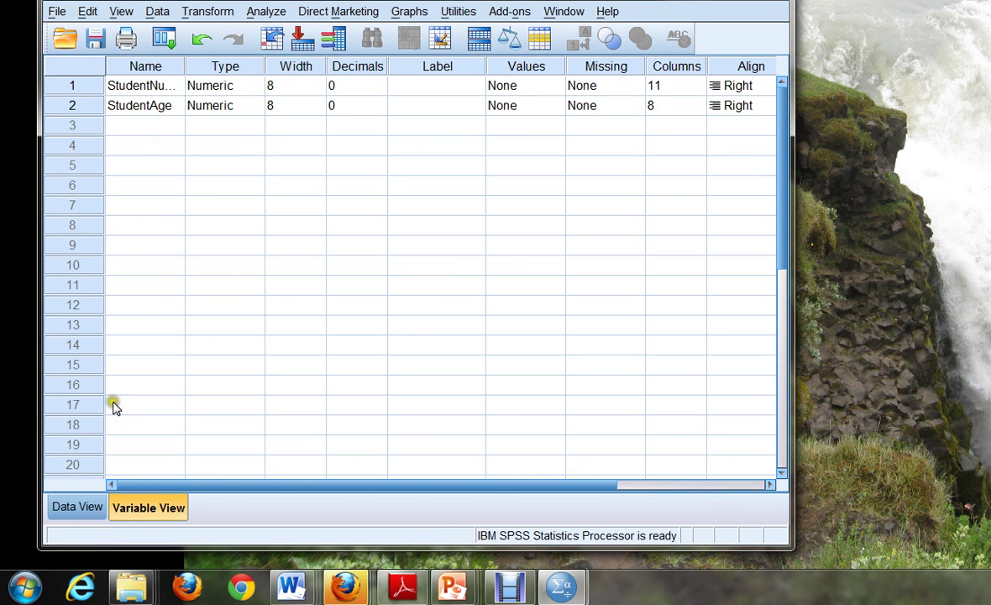
click(77, 506)
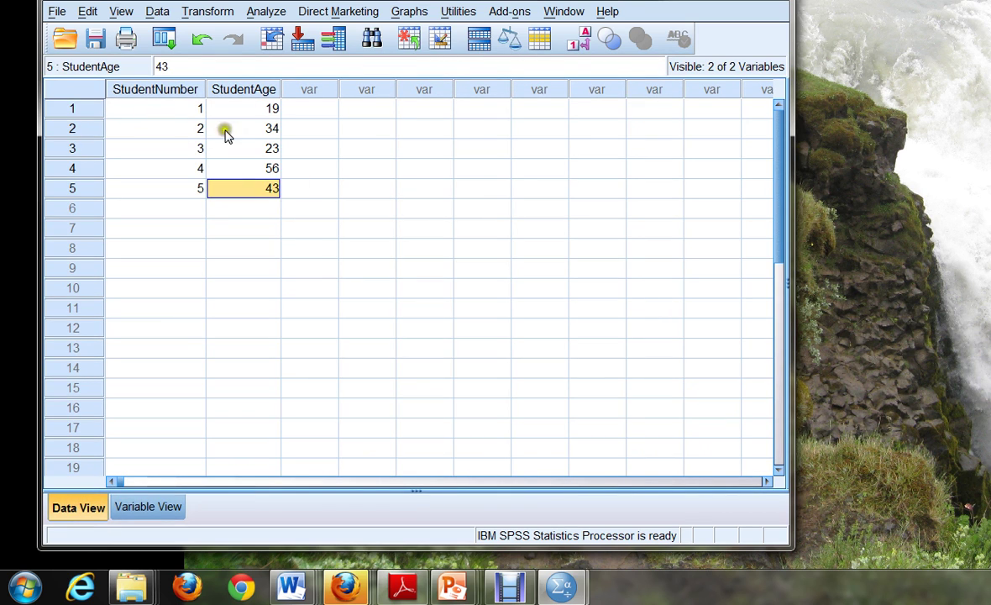